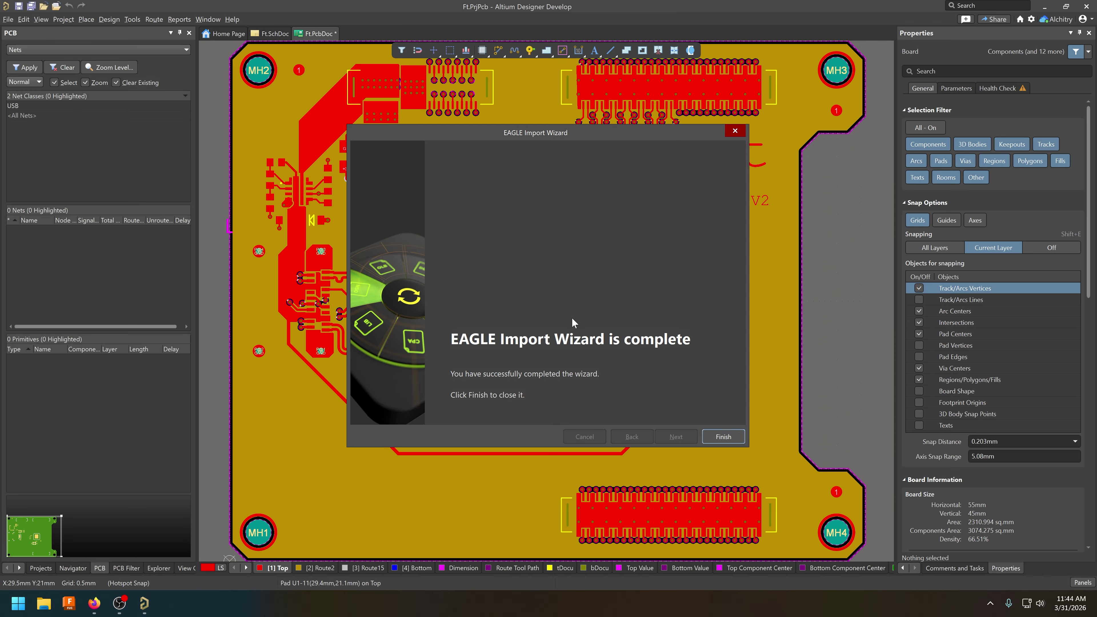
Finish the EAGLE Import Wizard and delete the solid square copper region above the V2 text.
left_click(723, 436)
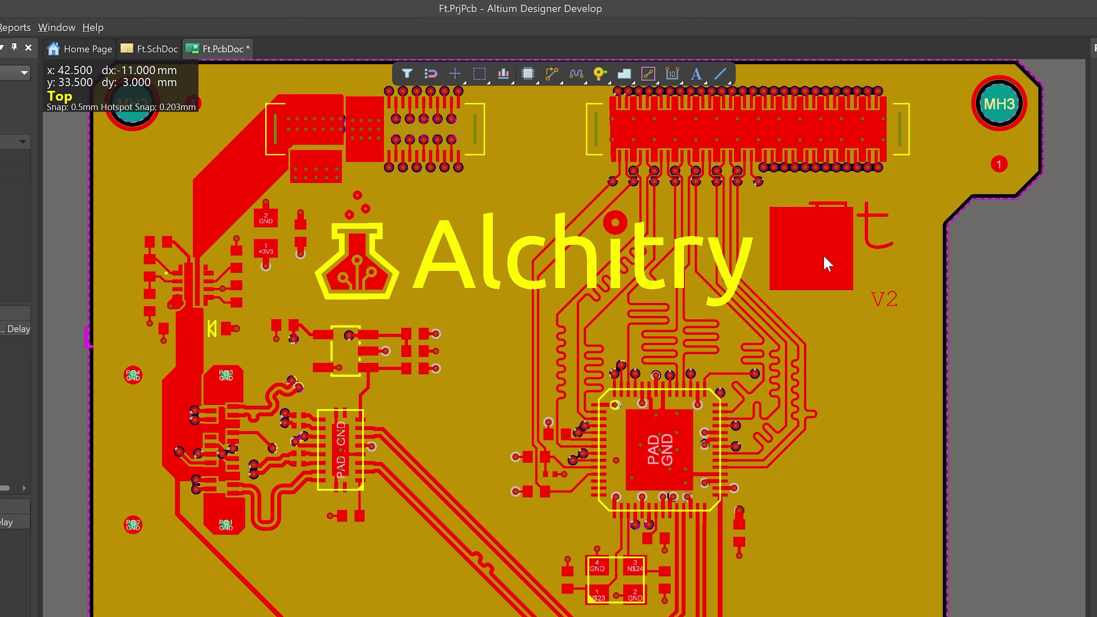
left_click(831, 261)
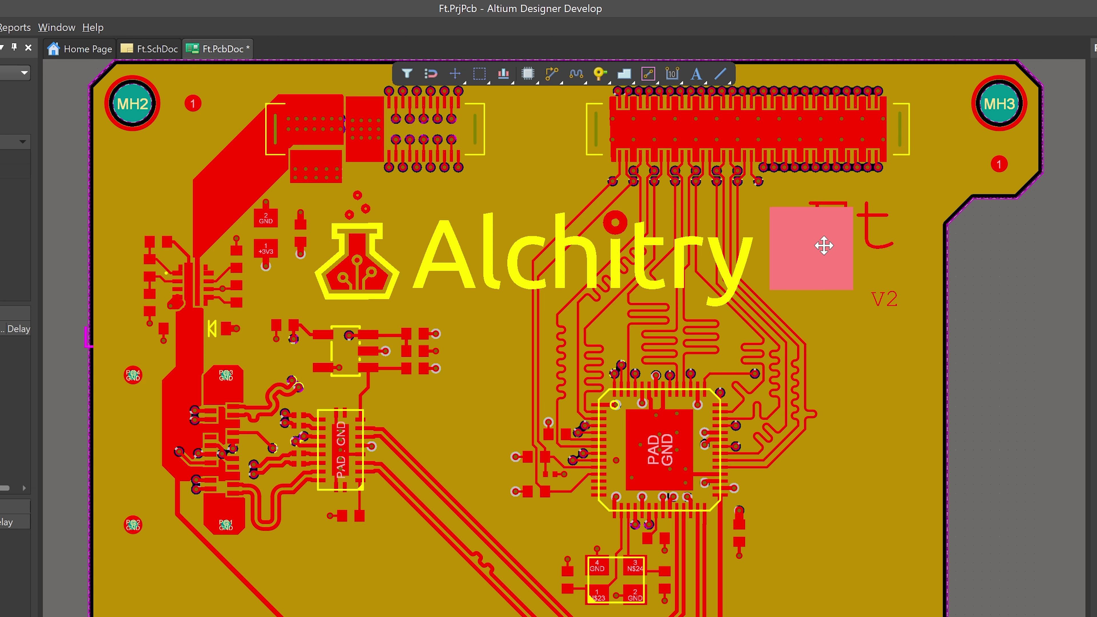
key("Delete")
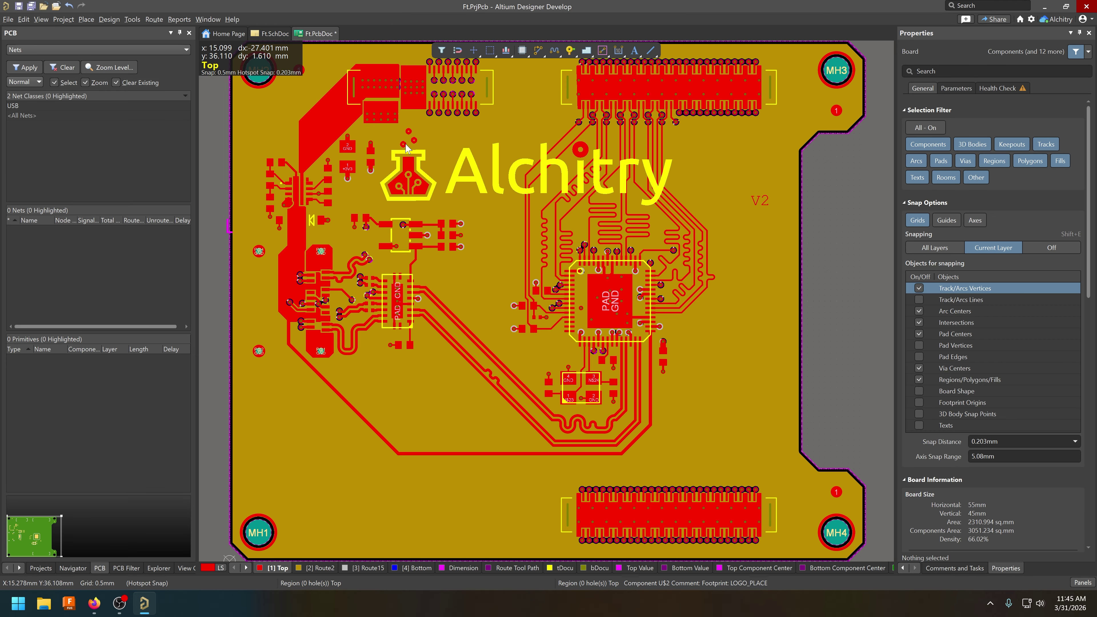
Start placing a graphic on the Top layer and define its area around the existing Alchitry logo.
scroll(406, 149, "up", 2)
scroll(422, 234, "up", 10, "ctrl")
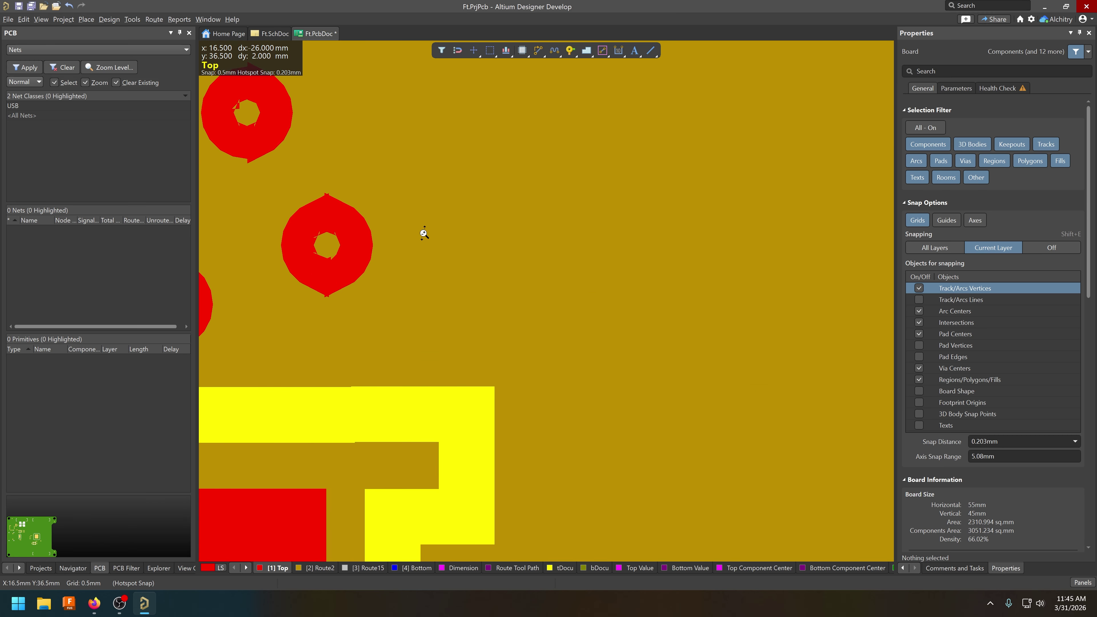
scroll(791, 266, "down", 10, "ctrl")
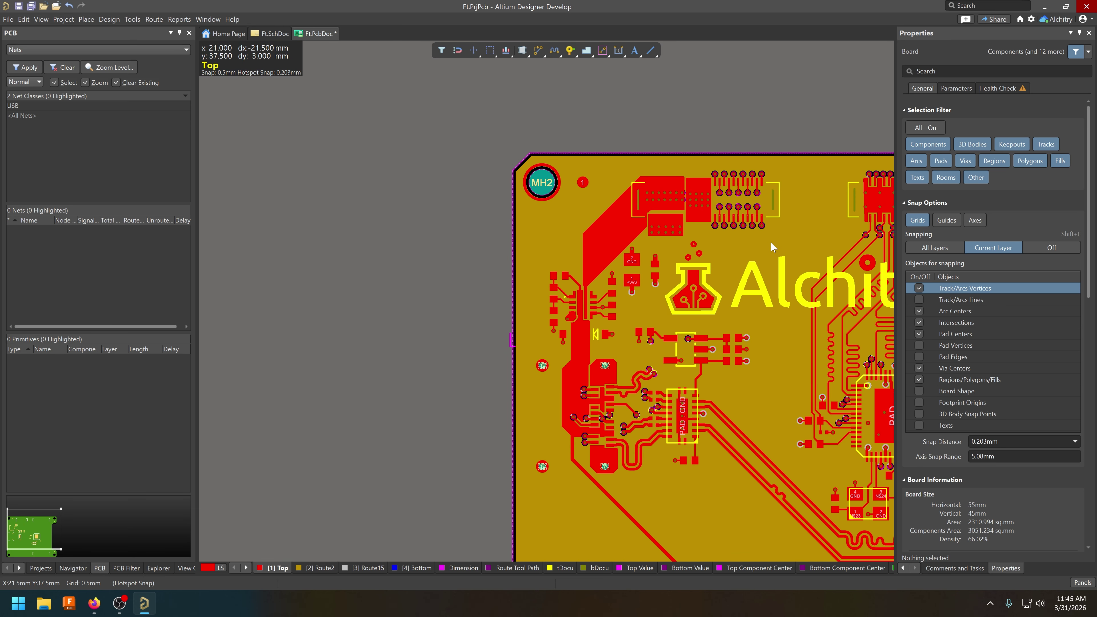
right_click_drag(772, 247, 514, 214)
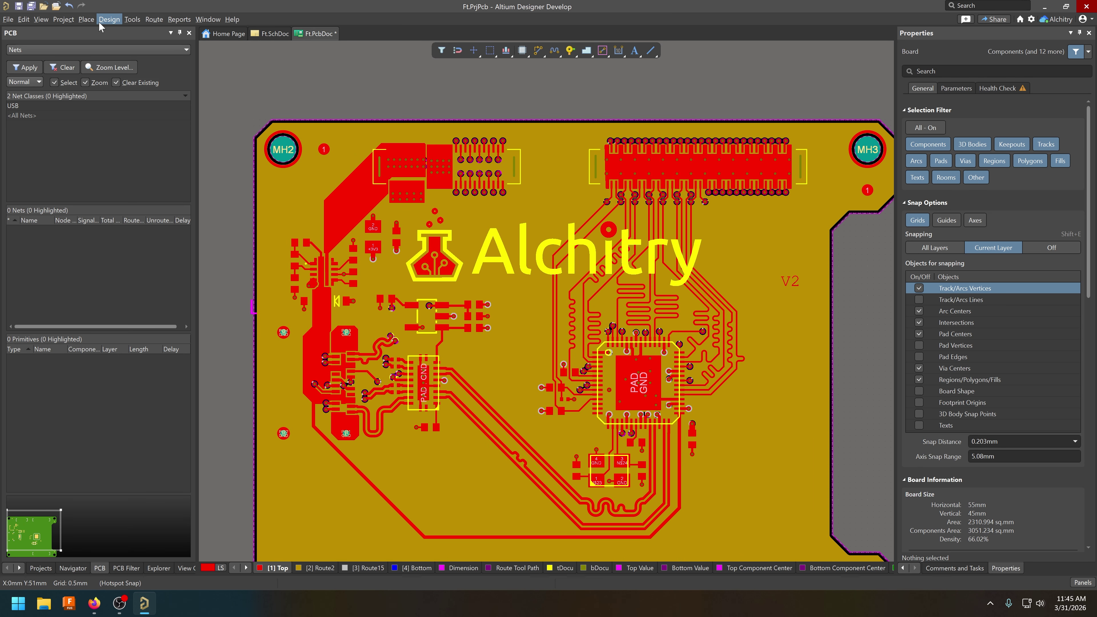
left_click(81, 25)
left_click(108, 207)
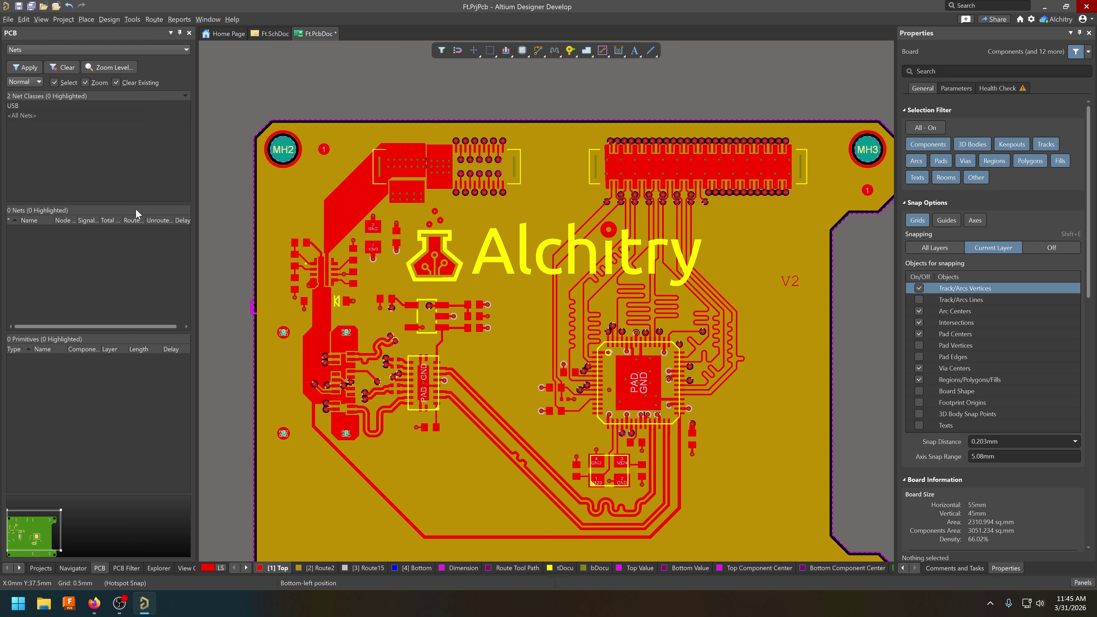
left_click(394, 288)
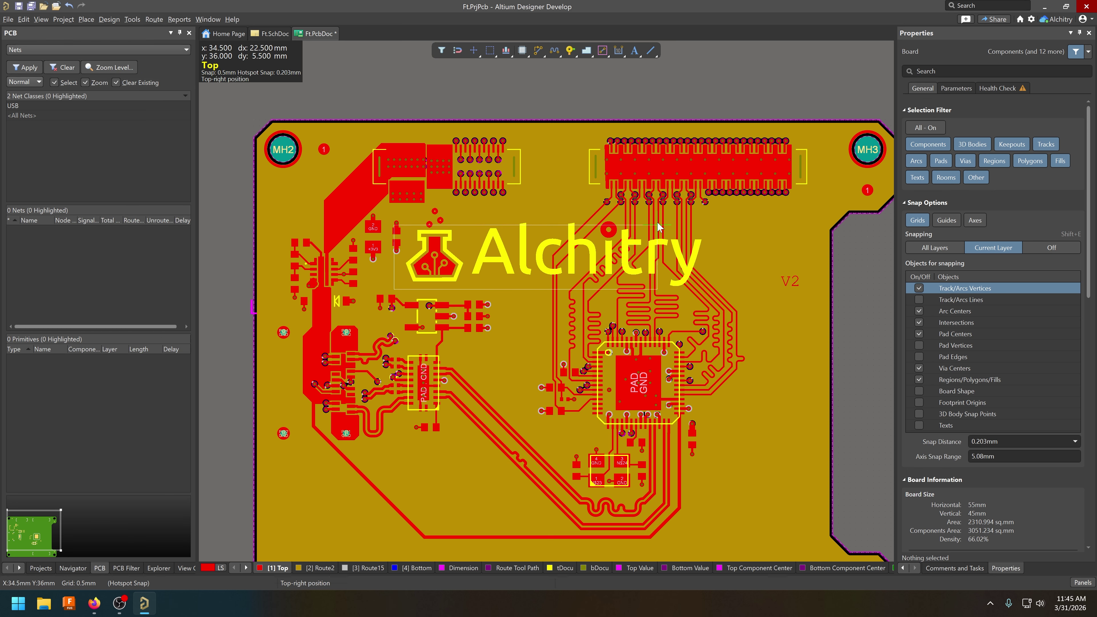
left_click(710, 204)
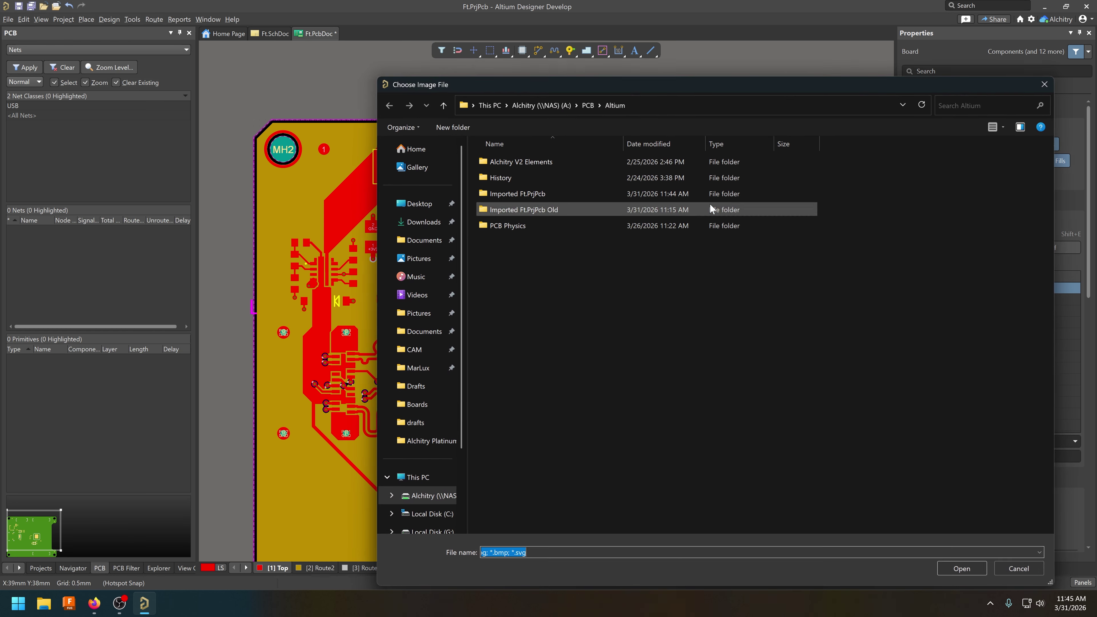
Load the Alchitry logo image for the graphic, enable Inverted Levels, and open the import quality options.
left_click(432, 496)
double_click(505, 370)
double_click(499, 162)
left_click(556, 255)
left_click(963, 569)
left_click(545, 236)
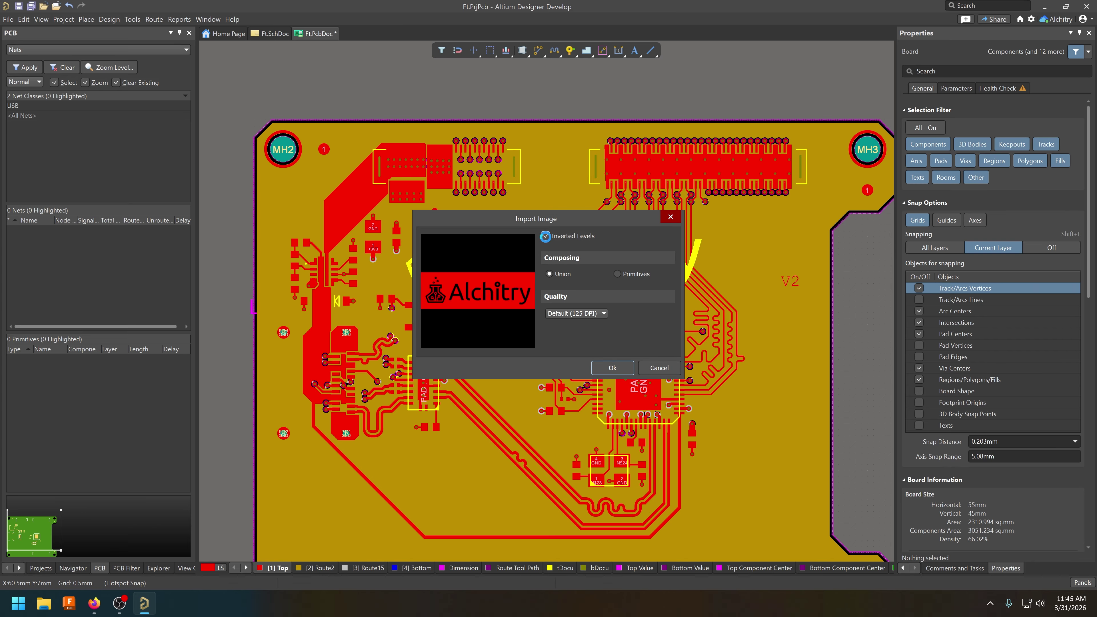
left_click(586, 313)
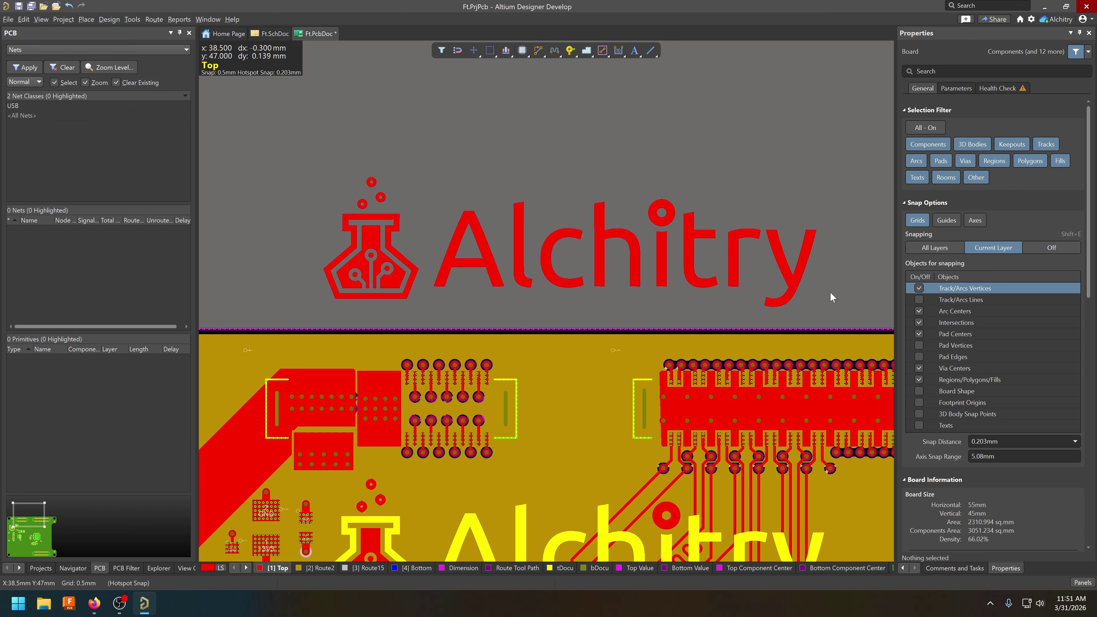
Assign the imported logo's flask outline and lettering regions to the tDocu layer.
left_click_drag(827, 294, 221, 238)
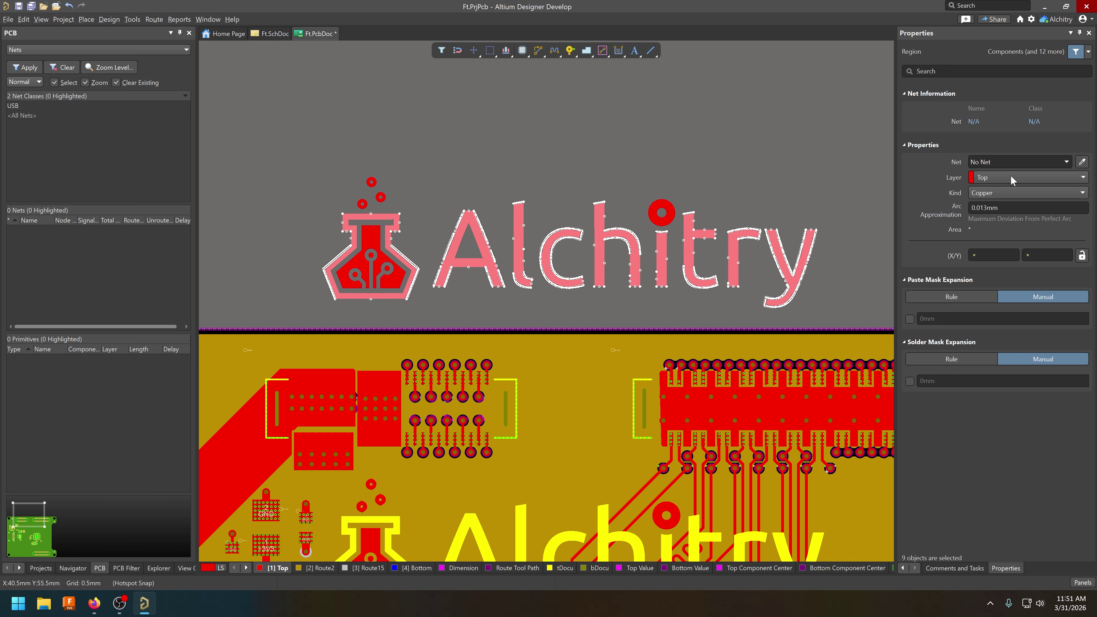
left_click(585, 179)
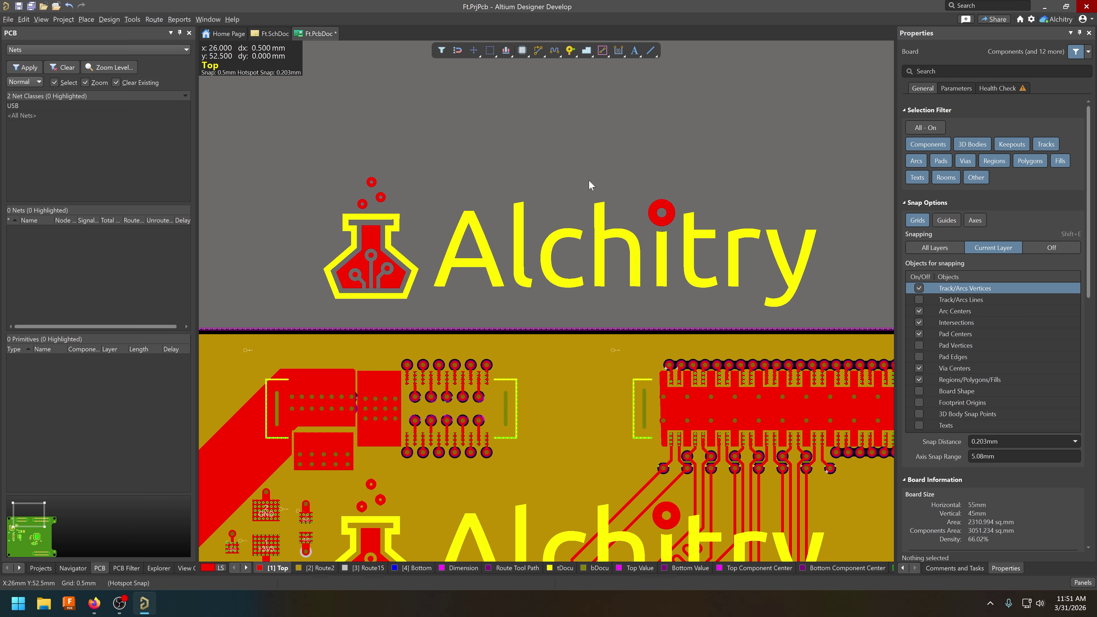
Enable a manual 0 mm solder mask expansion on the logo's copper regions and move the logo down onto the board.
left_click(661, 210)
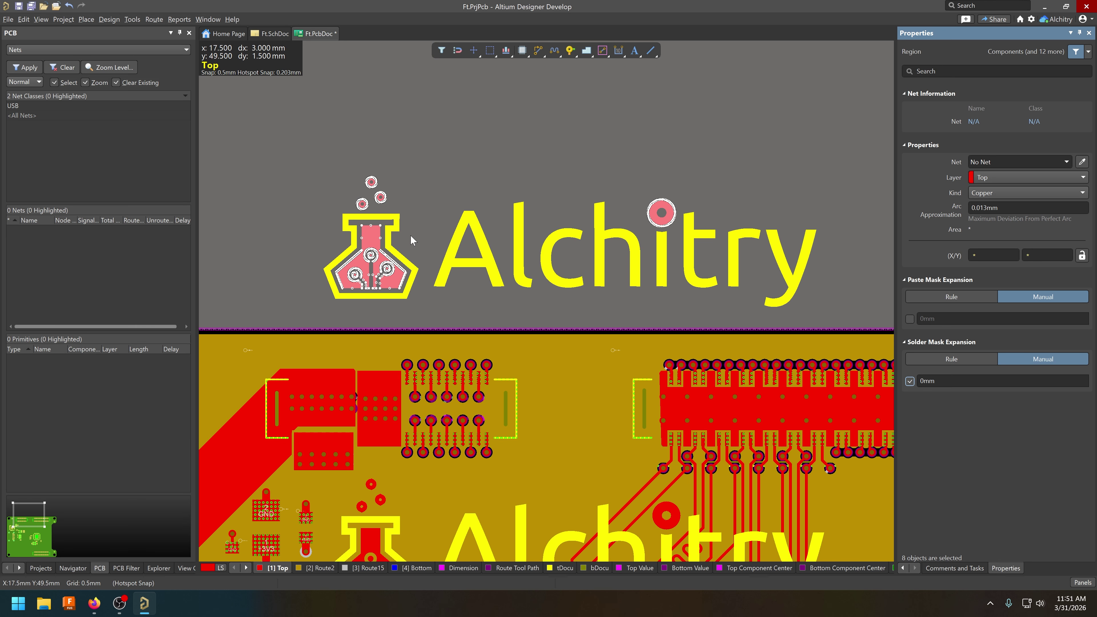
left_click(427, 240)
scroll(431, 240, "down", 3, "ctrl")
left_click_drag(472, 231, 478, 375)
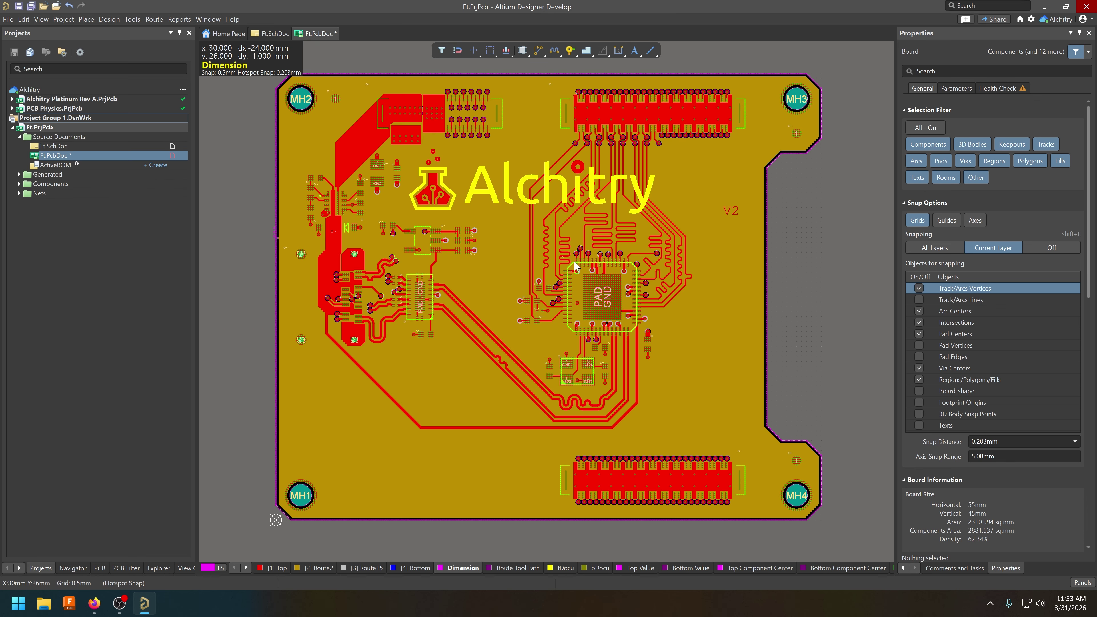
Identify the board-wide component behind the clearance violations and open the ComponentClearance placement rule for editing.
mouse_move(574, 261)
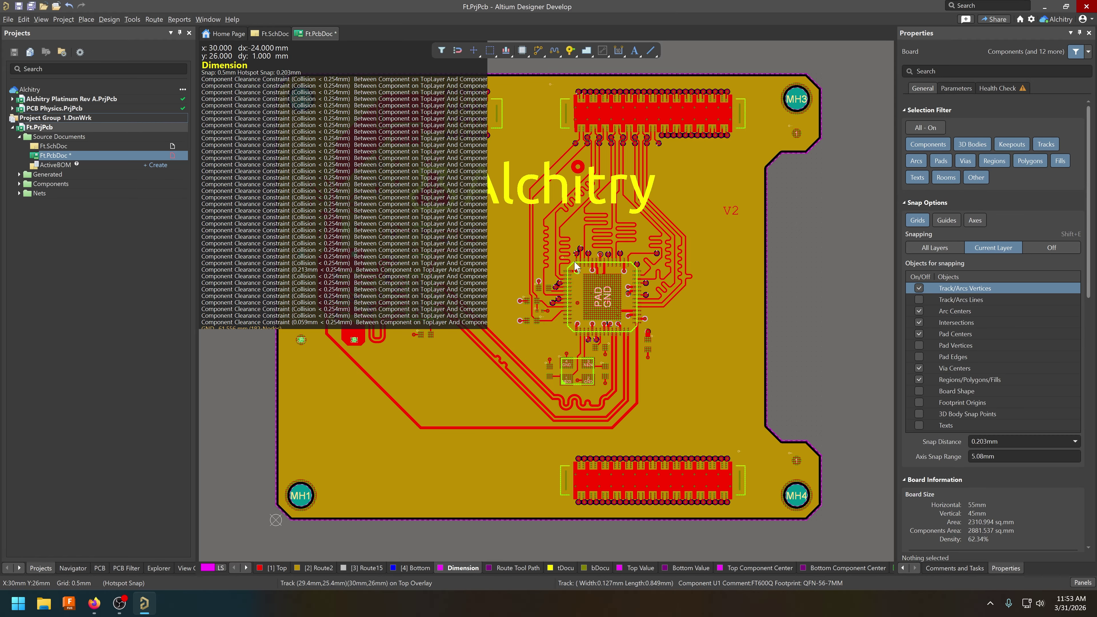
left_click(359, 479)
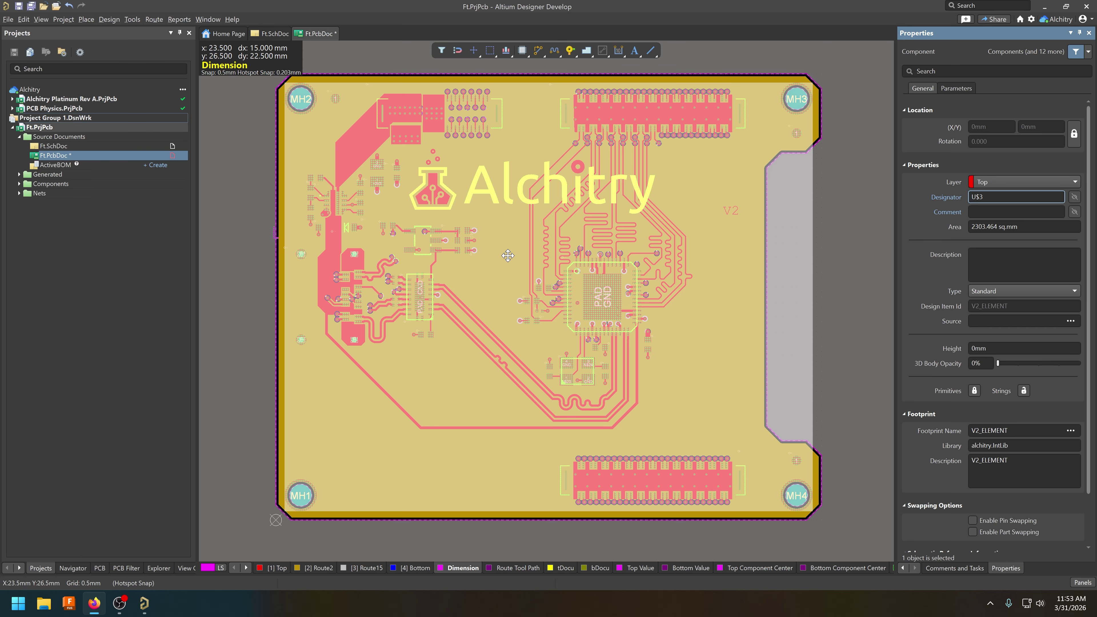
left_click(109, 19)
left_click(130, 56)
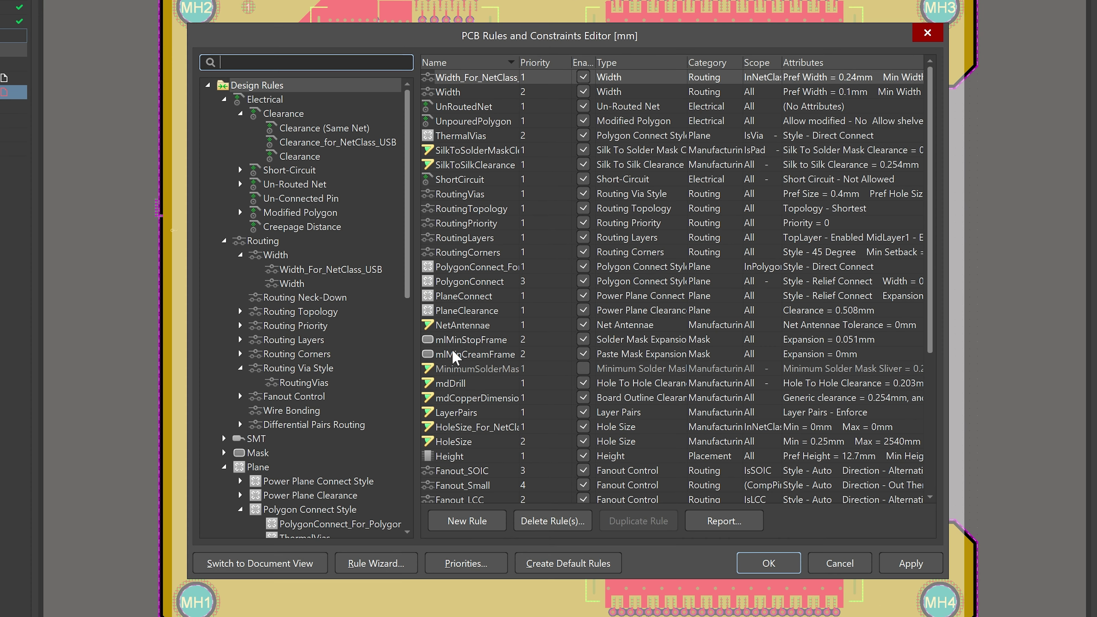
scroll(339, 363, "down", 11)
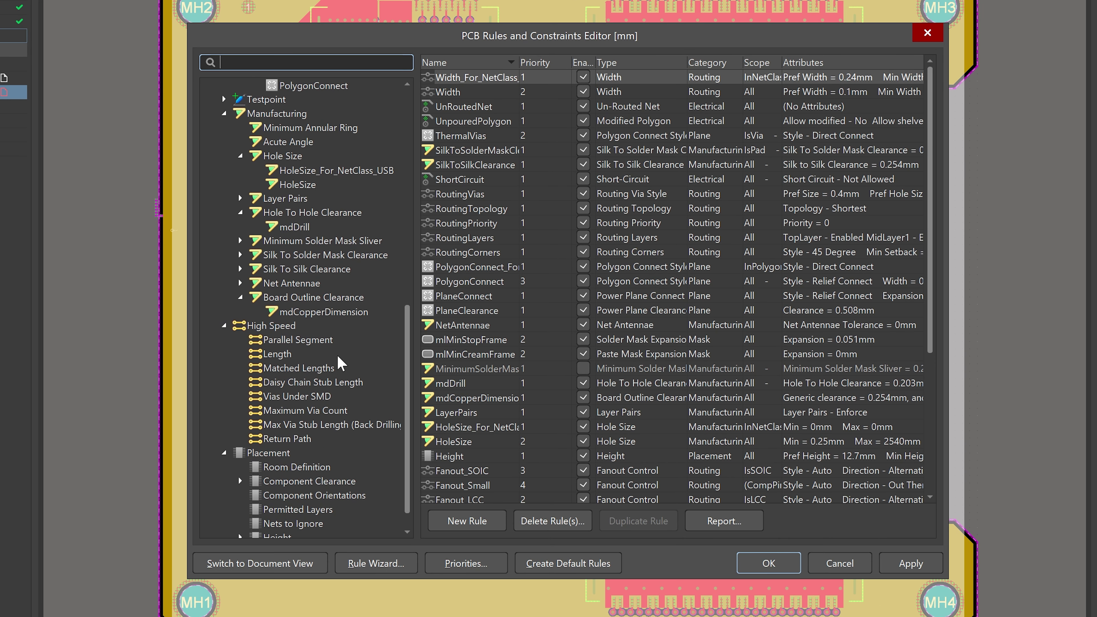
scroll(342, 363, "down", 2)
left_click(302, 453)
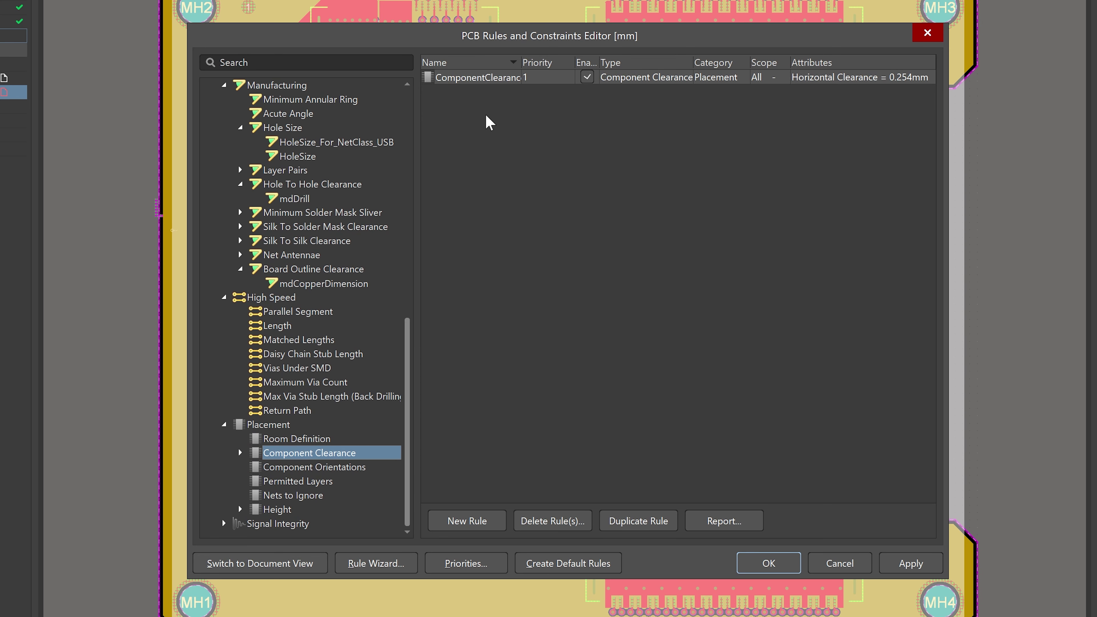
left_click(506, 77)
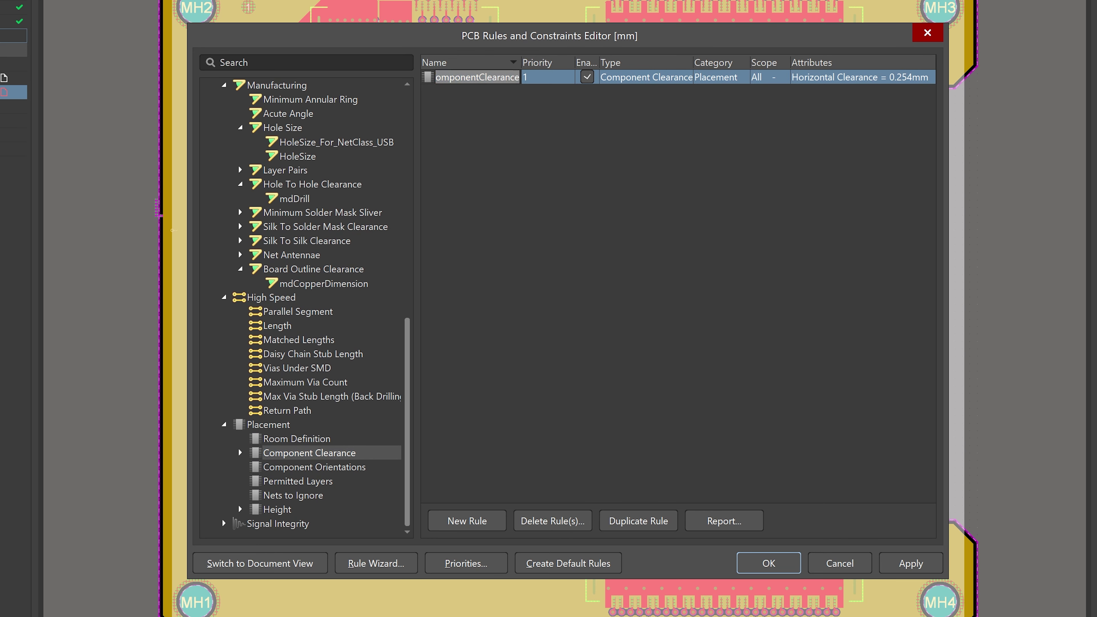
double_click(255, 454)
left_click(277, 466)
Set the rule's first object to a custom query for components associated with the V2_ELEMENT footprint.
left_click(497, 130)
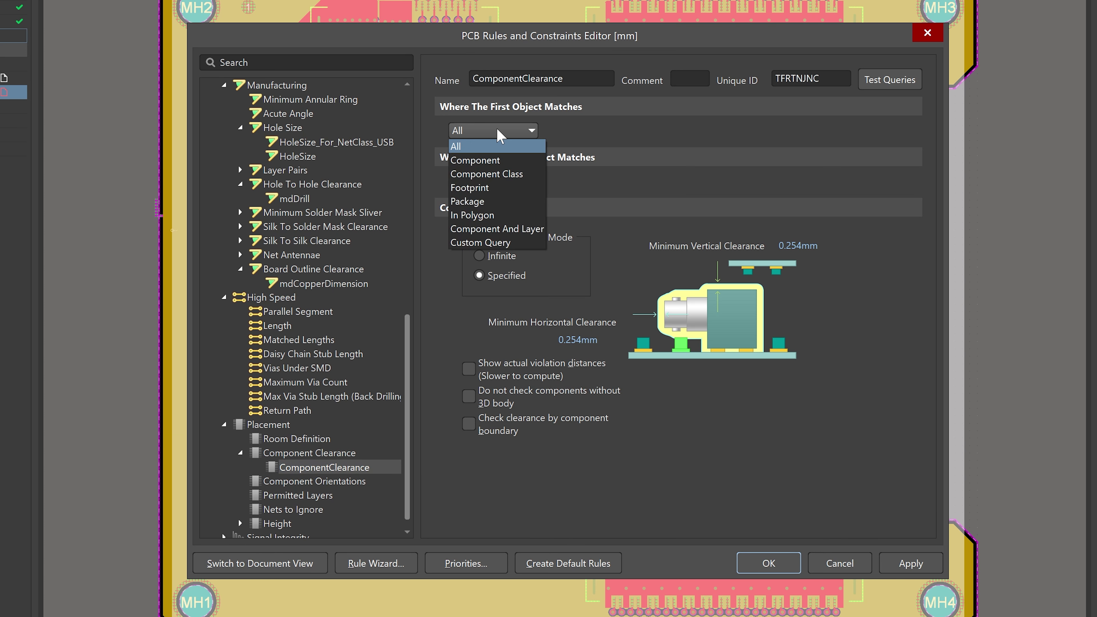
left_click(493, 243)
left_click(520, 186)
left_click(578, 299)
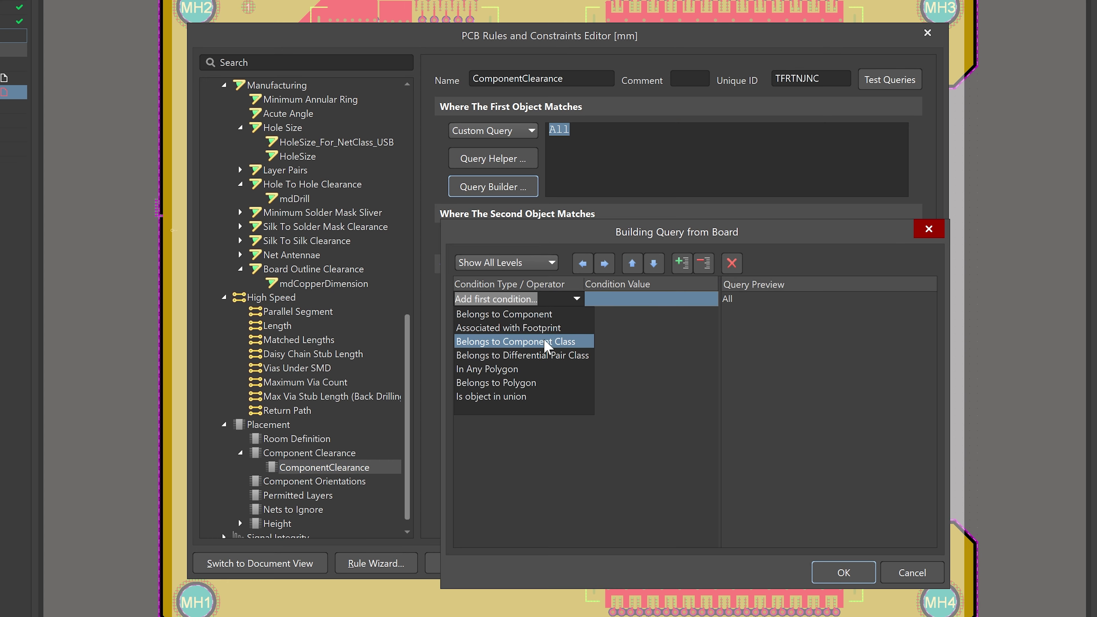
left_click(543, 329)
left_click(674, 300)
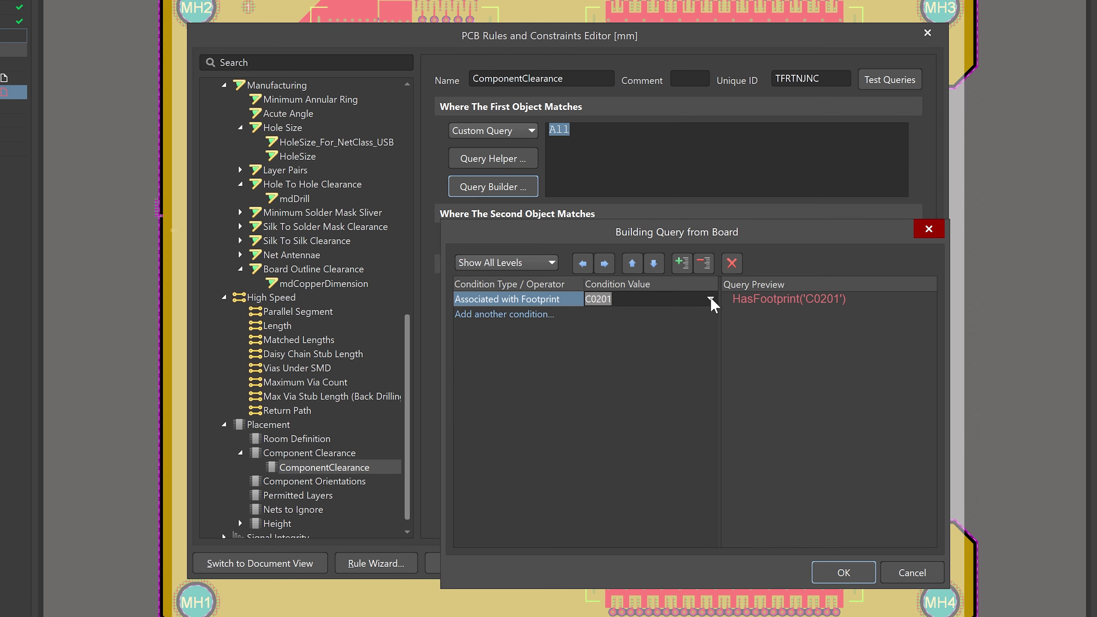
left_click(711, 300)
scroll(676, 341, "down", 5)
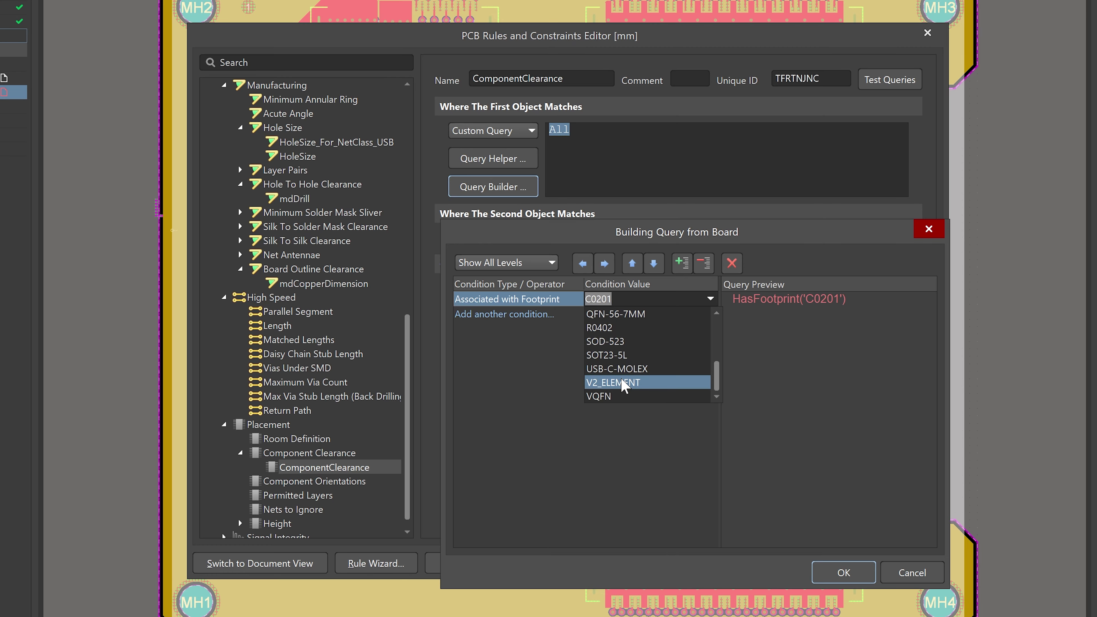
left_click(628, 382)
left_click(845, 578)
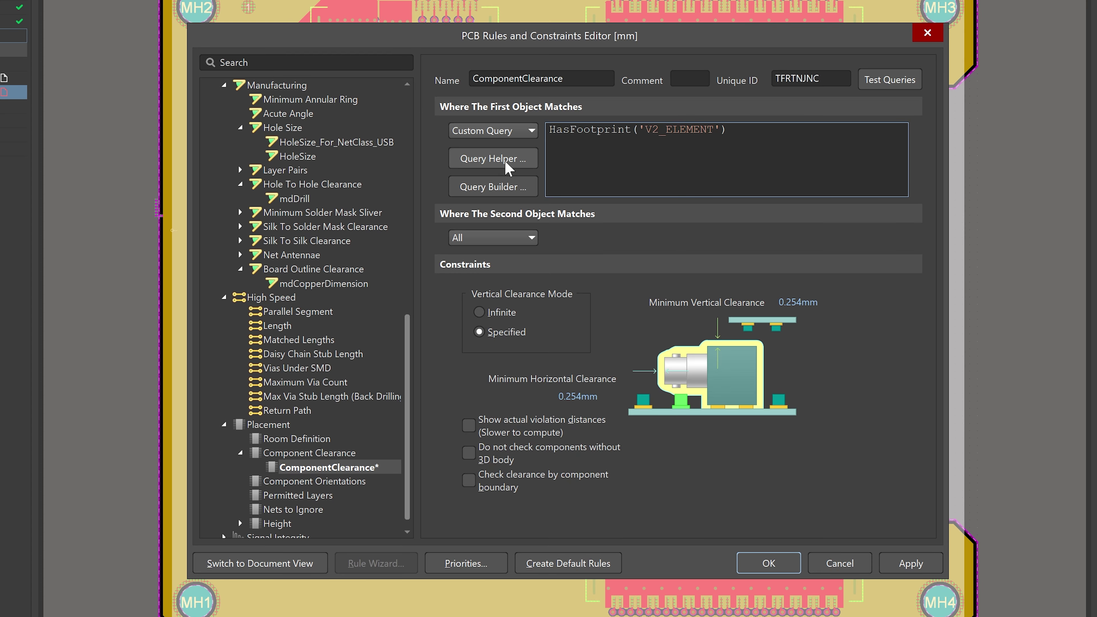
Negate the first object's query so it reads Not HasFootprint('V2_ELEMENT').
left_click(493, 159)
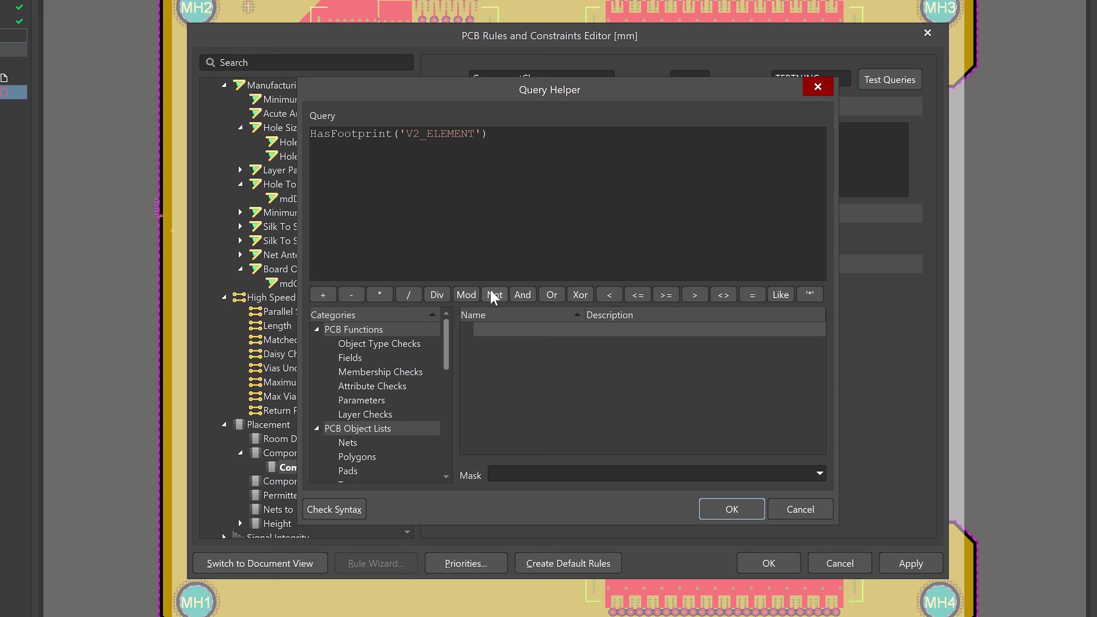
left_click(495, 295)
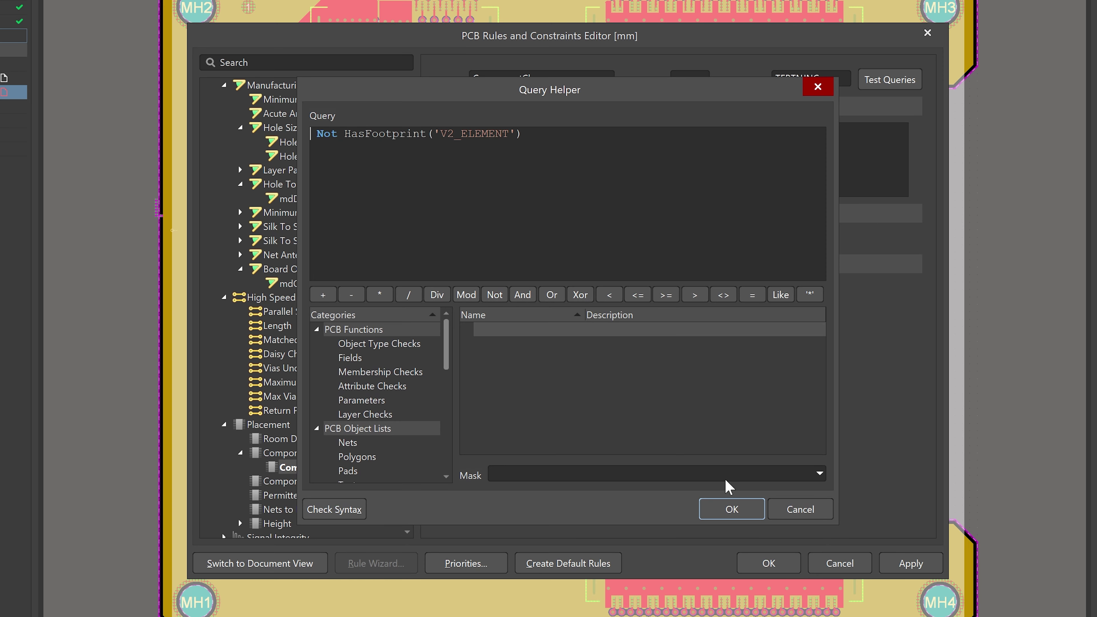
left_click(732, 509)
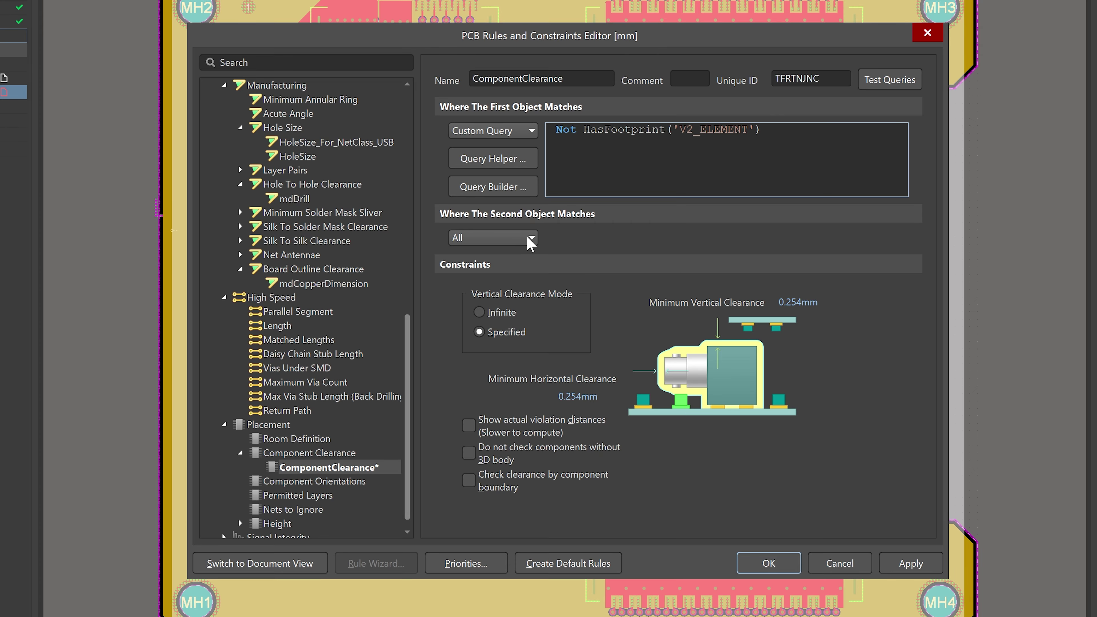
Set the rule's second object to the custom query Not HasFootprint('V2_ELEMENT').
left_click(503, 238)
left_click(483, 350)
type("Not HasFootprint('V2_ELEMENT')")
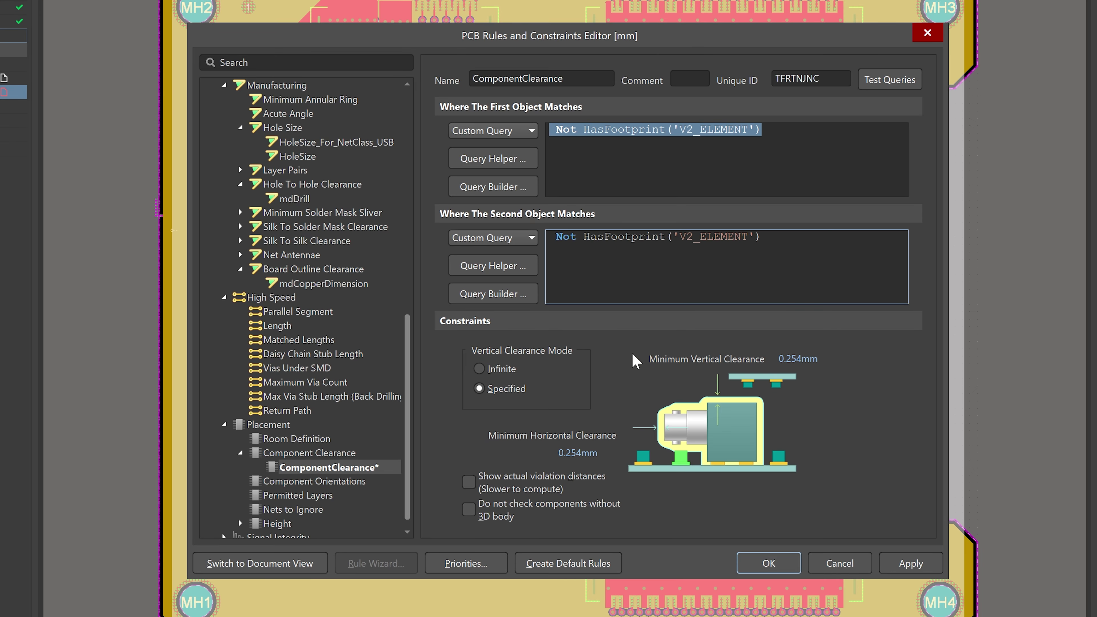
left_click(620, 148)
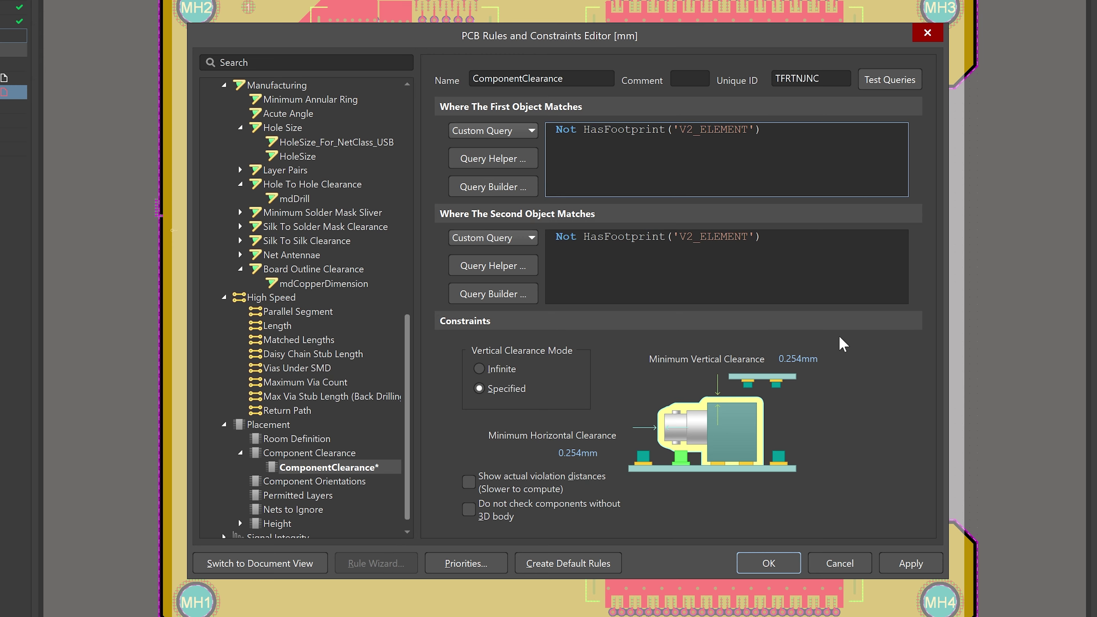
Set the rule's minimum horizontal clearance to 0.15 mm, apply the rule changes, and clear the board selection.
left_click(578, 453)
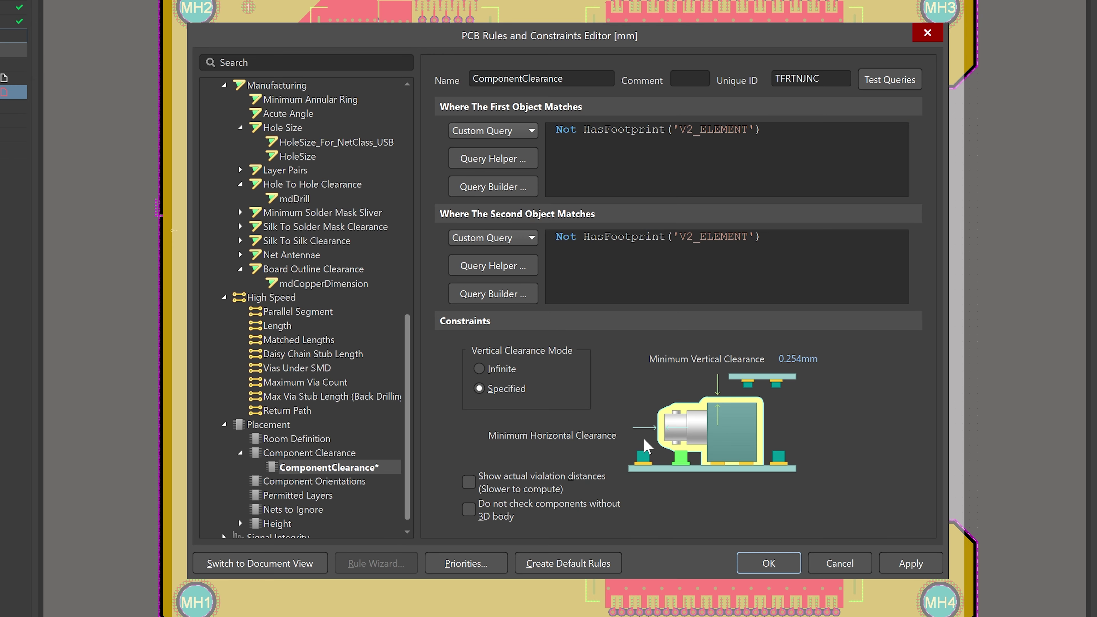
type("0.15")
left_click(898, 564)
left_click(780, 564)
left_click(838, 209)
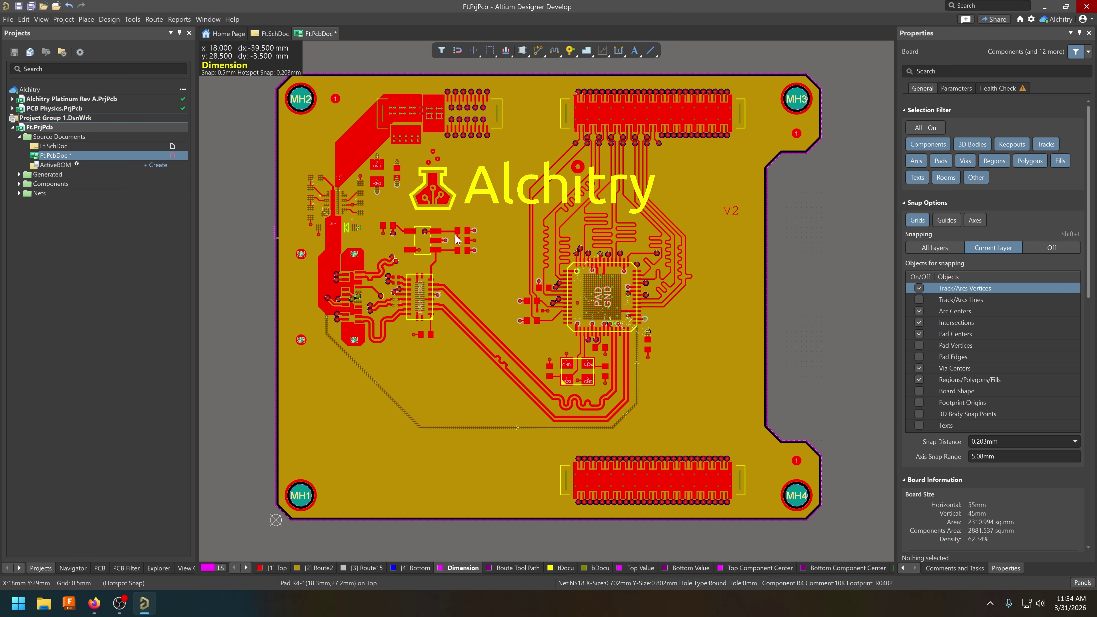
Open the general Width routing rule and set its maximum width to 5 mm.
left_click(108, 19)
left_click(119, 54)
left_click(296, 283)
left_click(670, 214)
type("5mm")
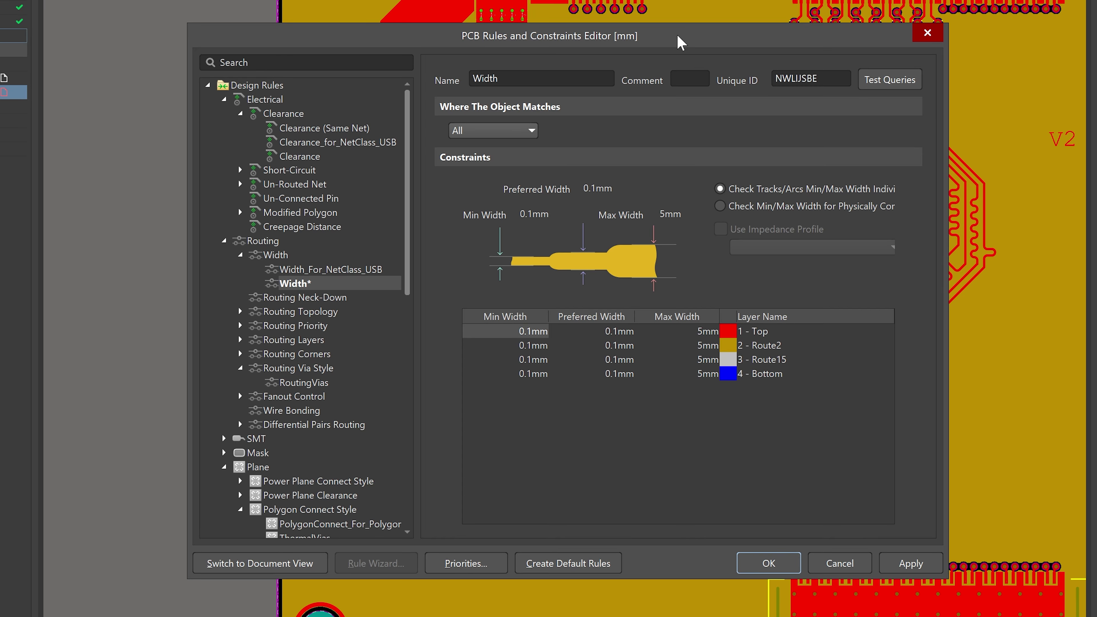
mouse_move(677, 37)
left_mouse_down()
mouse_move(672, 24)
mouse_move(683, 43)
left_mouse_up()
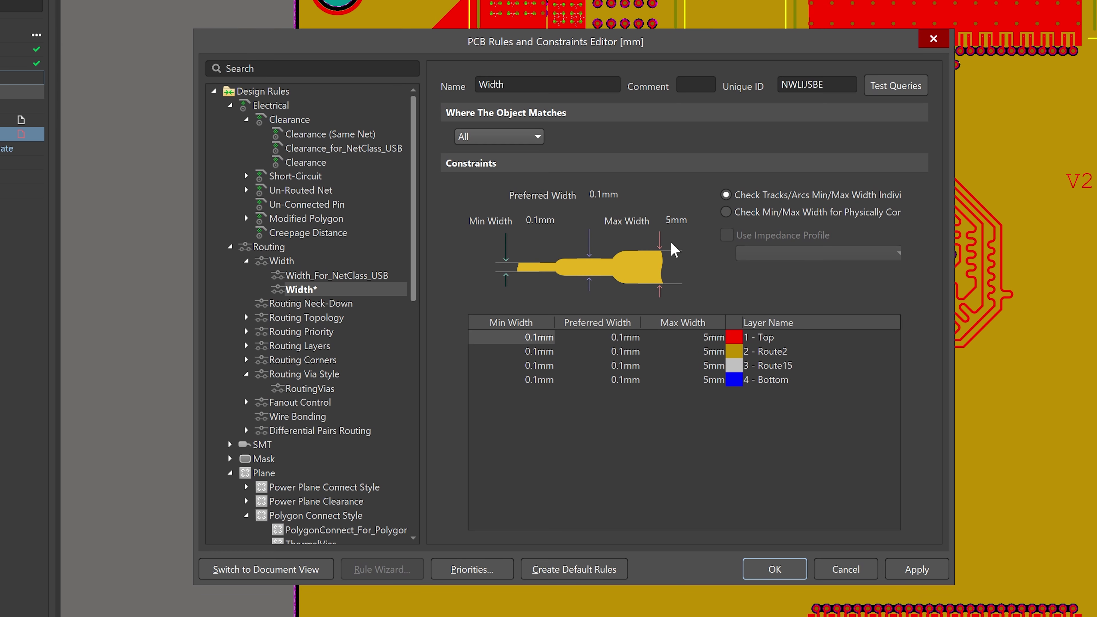
Disable the SilkToSilkClearance manufacturing rule.
scroll(346, 354, "down", 15)
scroll(345, 355, "up", 2)
left_click(318, 303)
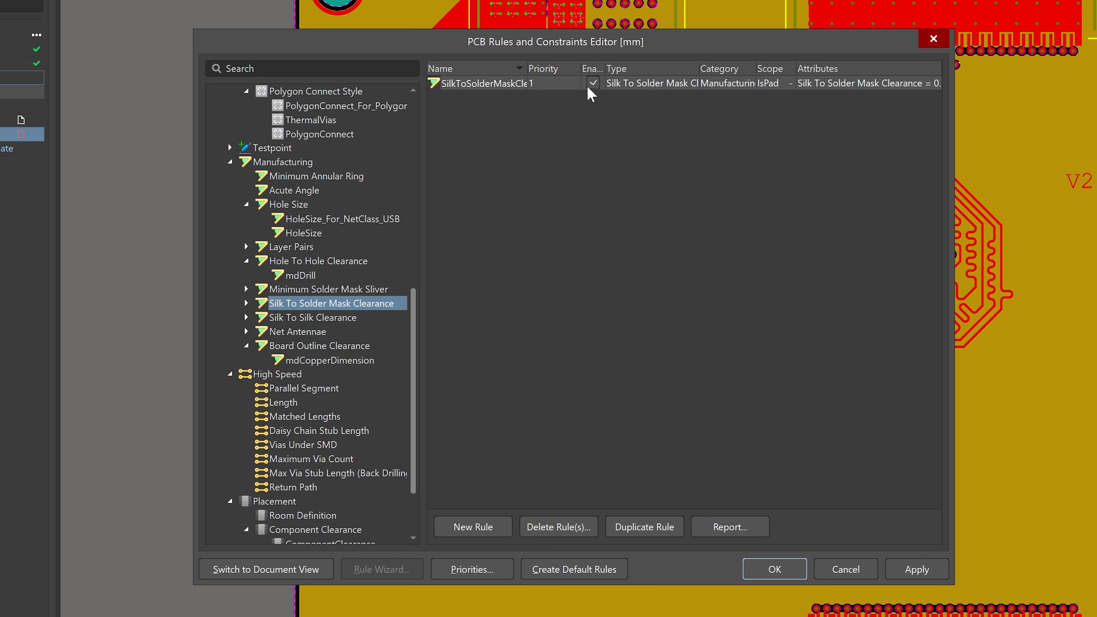
left_click(363, 319)
left_click(593, 83)
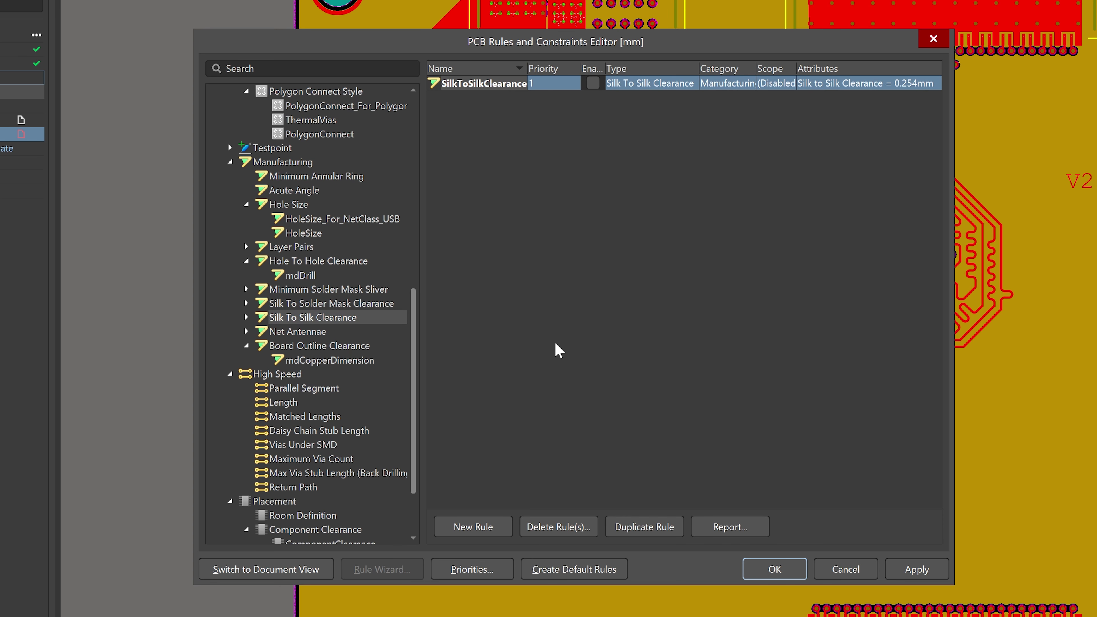
In the Clearance (Same Net) rule, set the Via-to-SMD Pad and Via-to-Track clearances to 0.
scroll(346, 173, "up", 10)
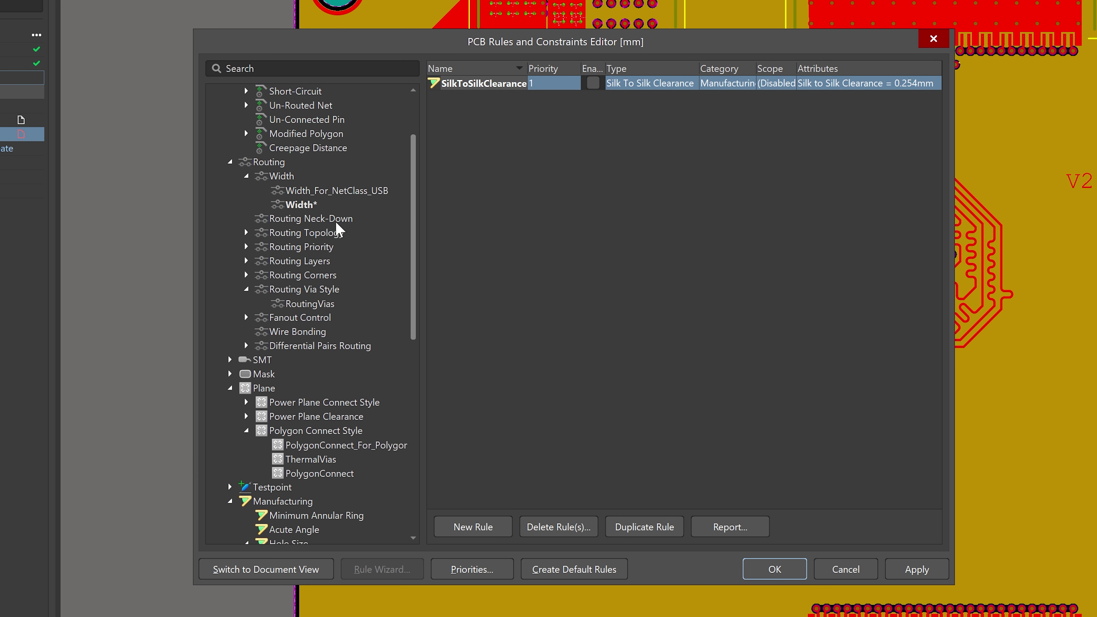
left_click(341, 134)
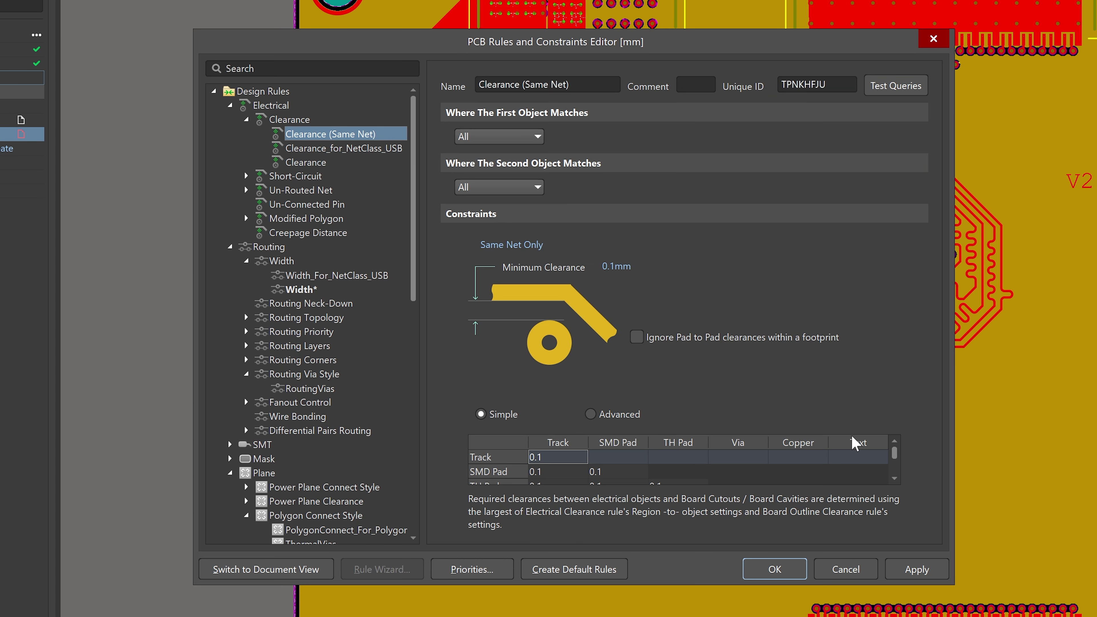
scroll(743, 454, "down", 1)
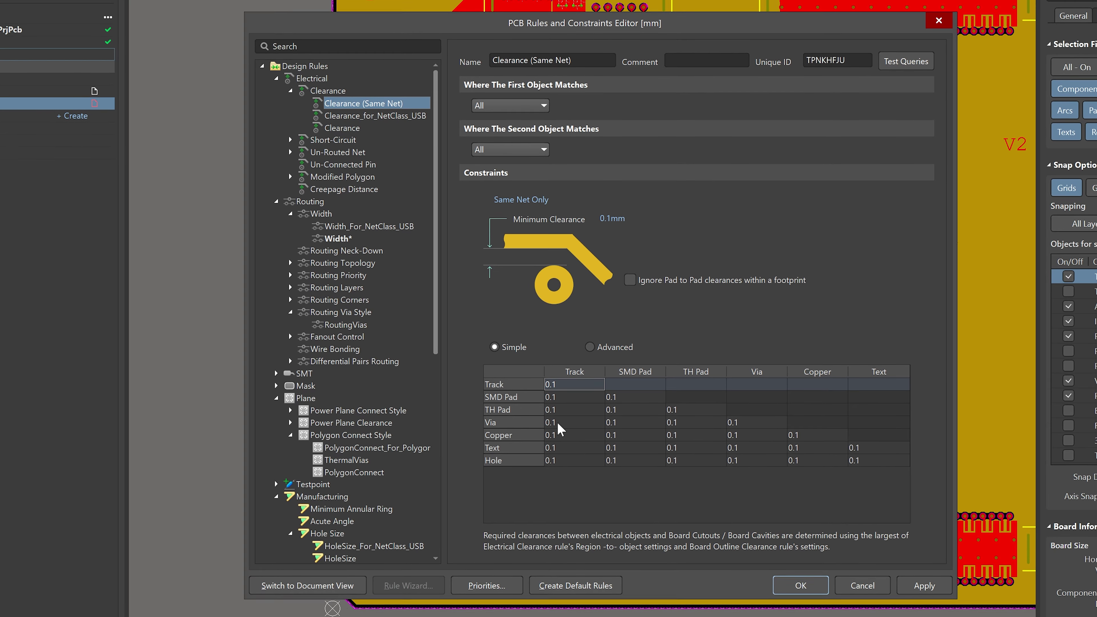
left_click(618, 423)
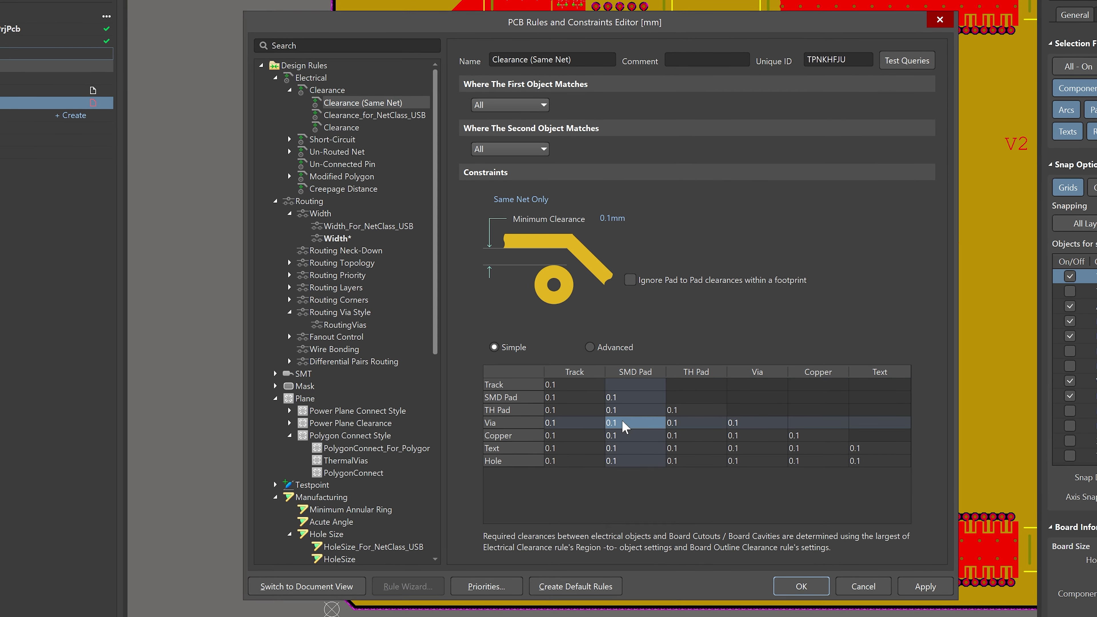
type("0")
key("Return")
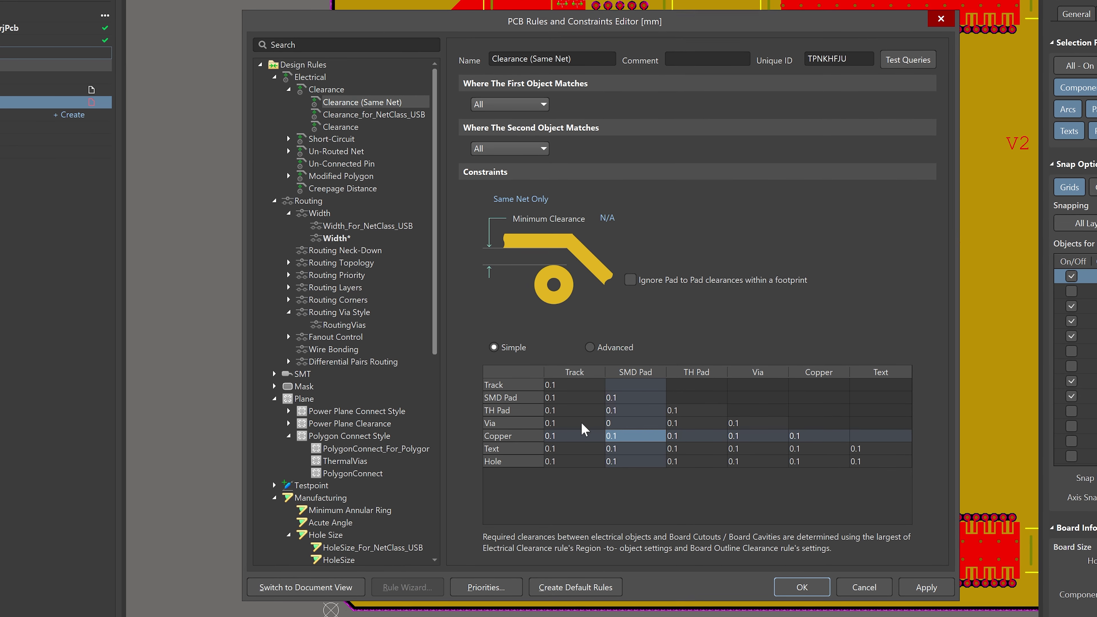
left_click(568, 420)
type("0")
key("Return")
Set the same-net Hole-to-SMD Pad clearance to 0 and the Via-to-Via clearance to 0.09 mm.
left_click(637, 462)
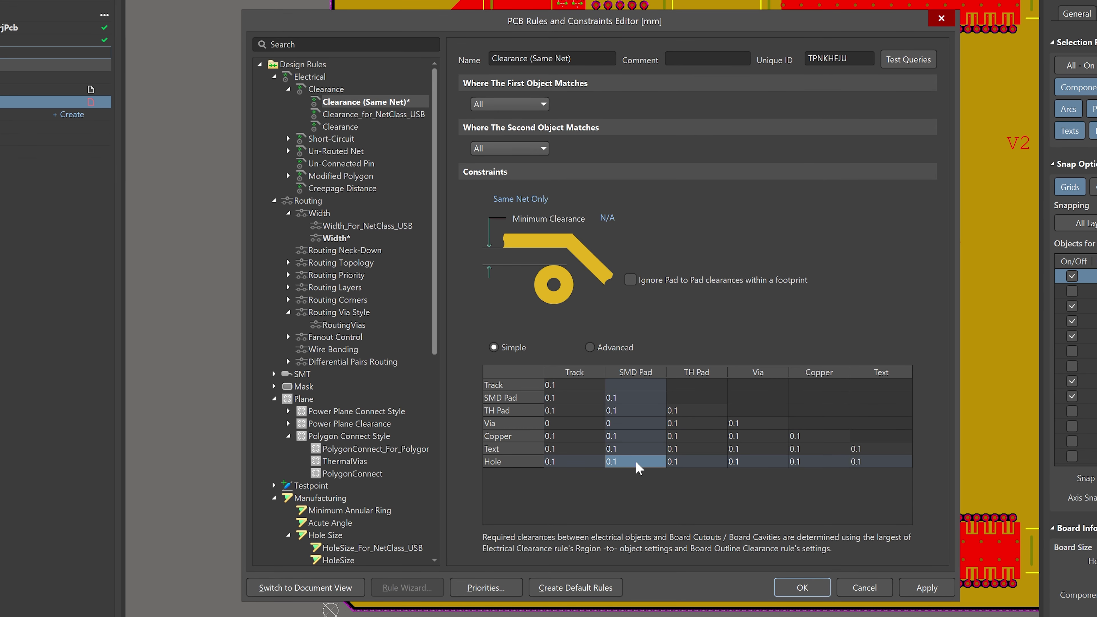
type("0")
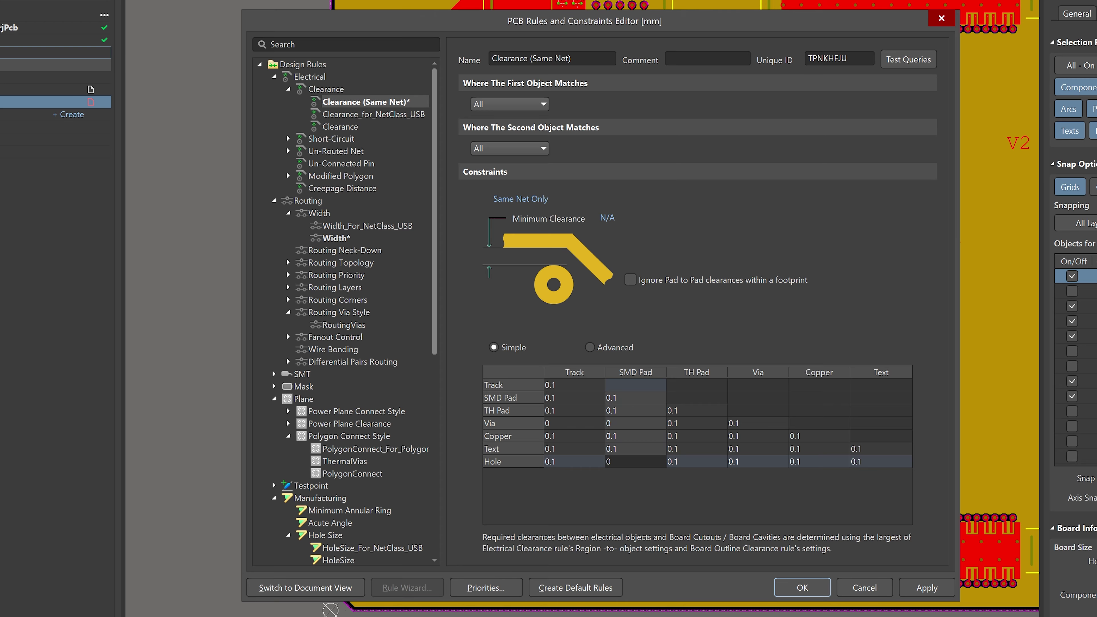
key("Return")
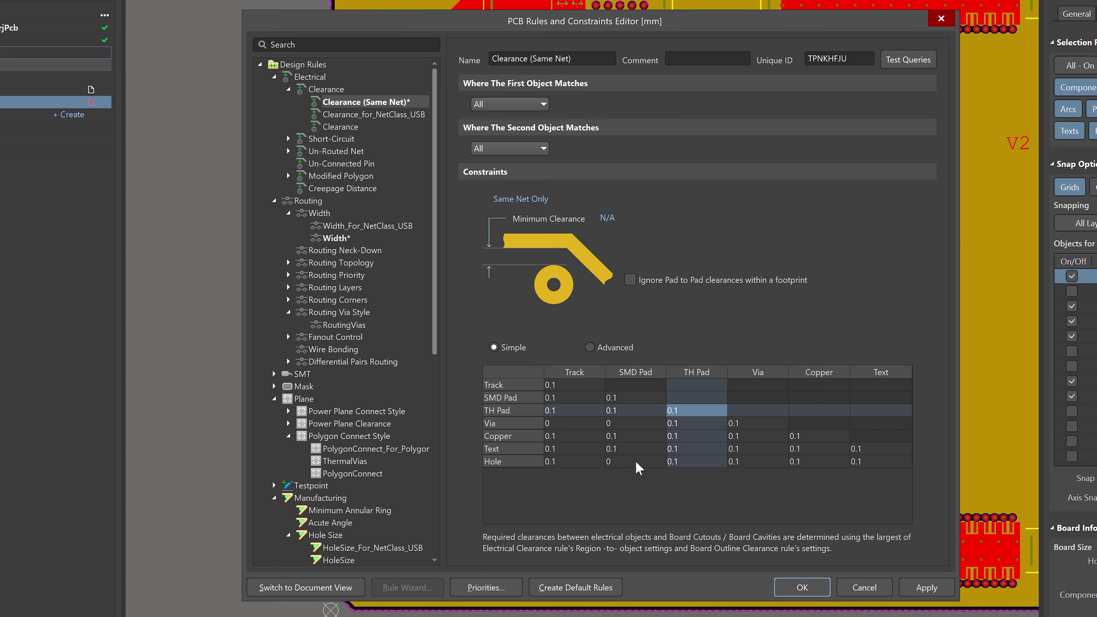
left_click(764, 423)
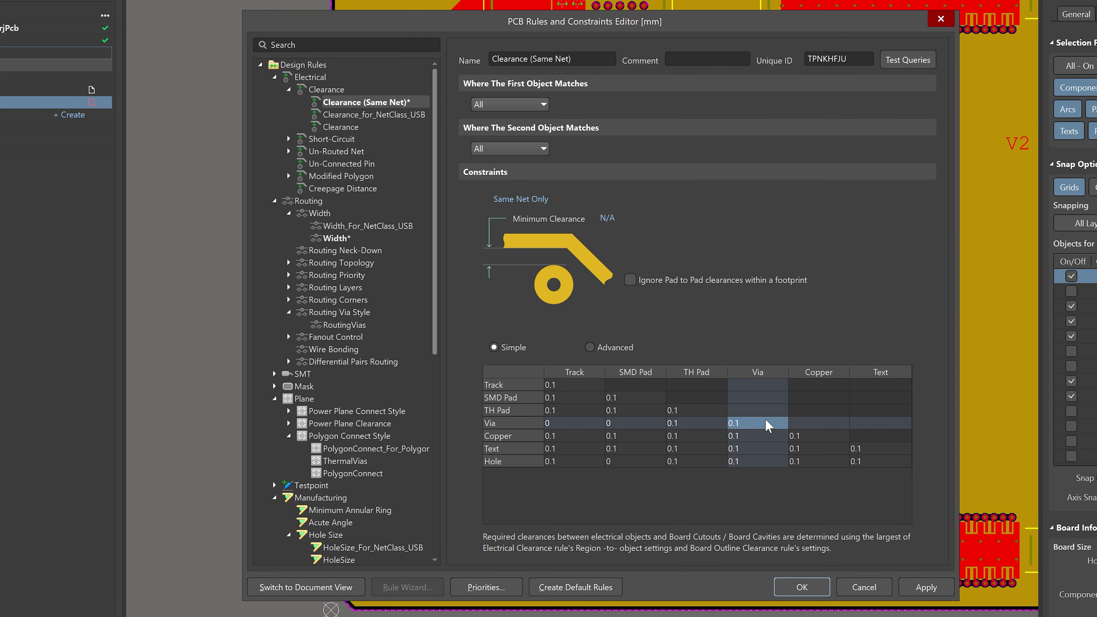
type("09")
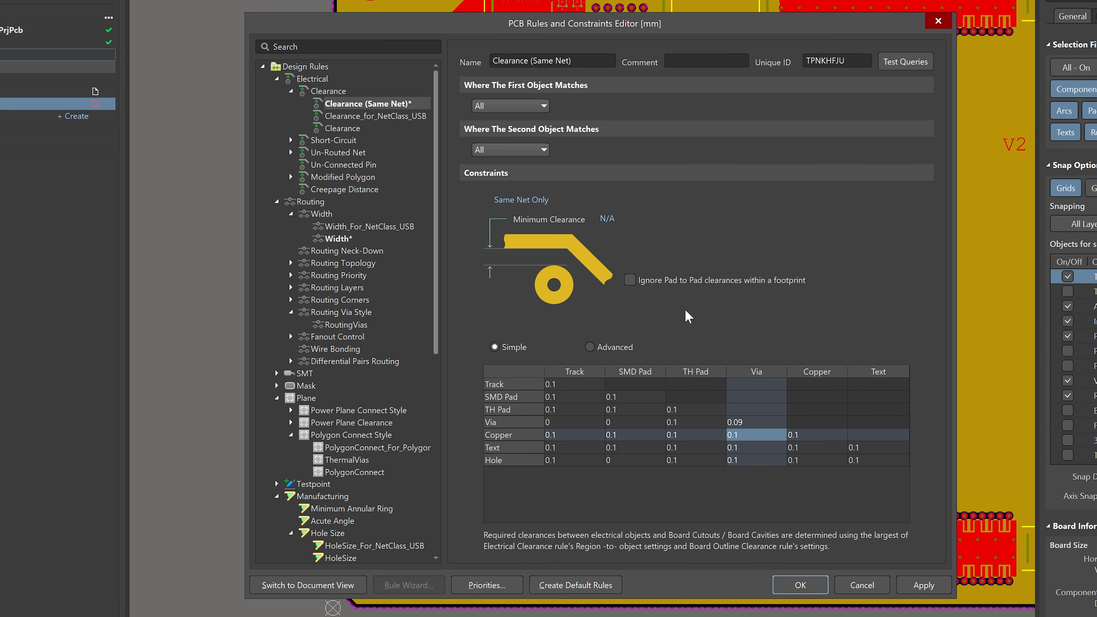
Set the general HoleSize rule's minimum to 0.249 mm and apply the rule changes.
scroll(389, 344, "down", 1)
left_click(352, 521)
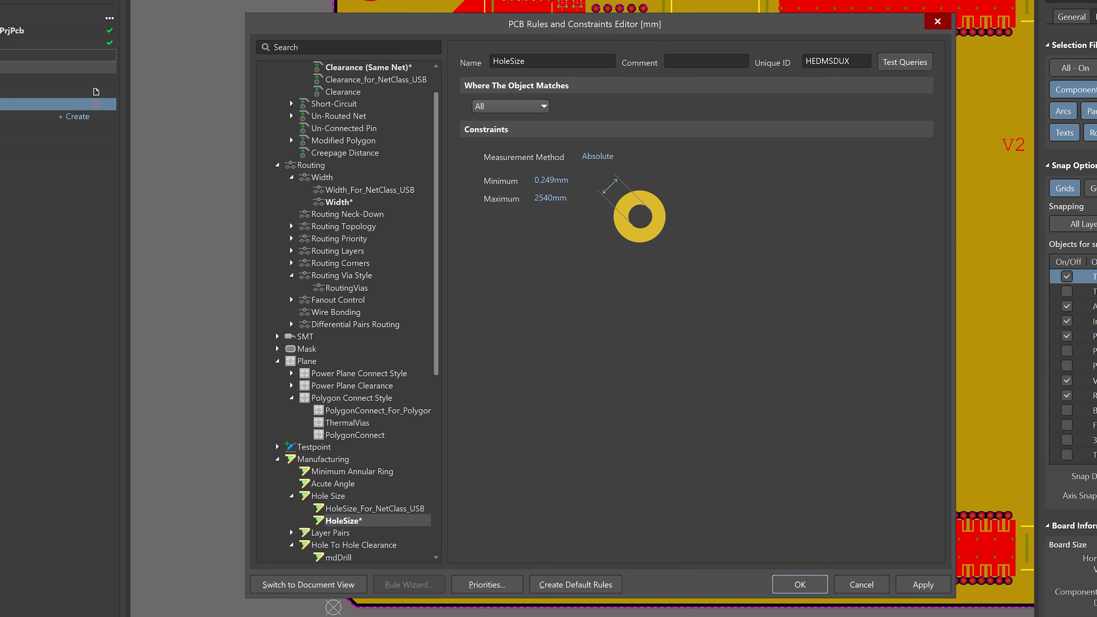
left_click(924, 585)
Run the design rule check on the board with the updated rules.
left_click(133, 19)
left_click(164, 32)
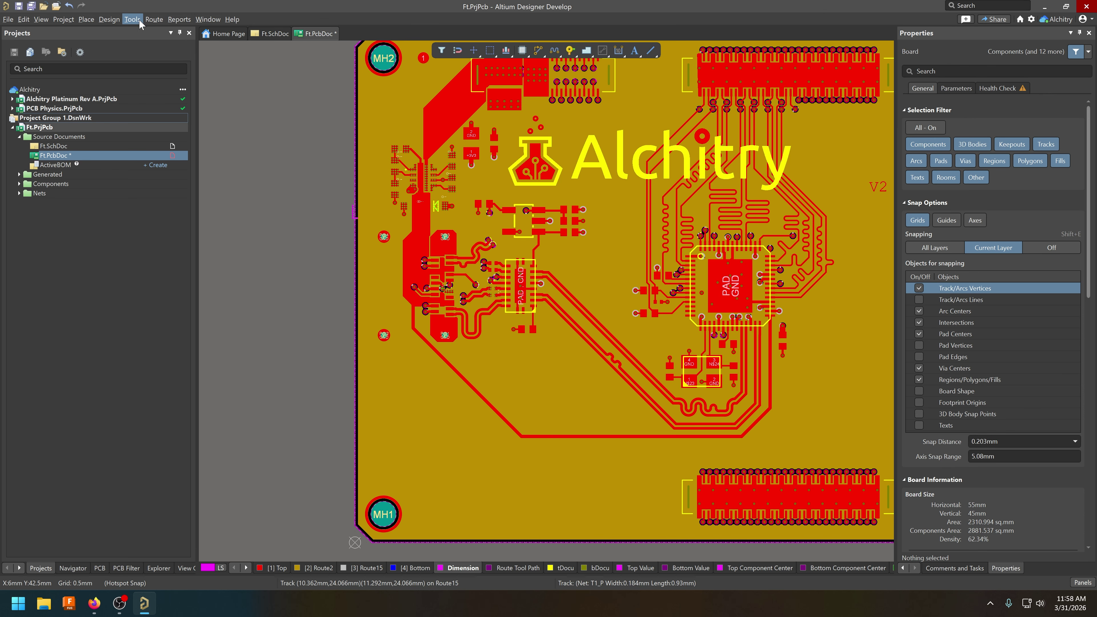
left_click(512, 580)
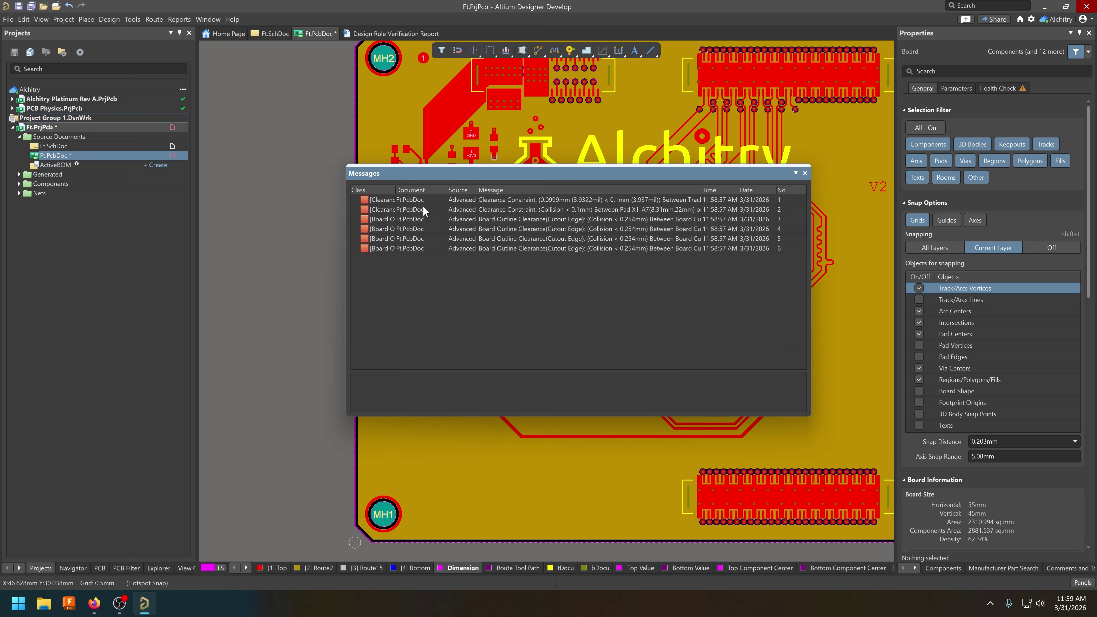
Locate the reported board outline clearance violations on the board to examine the mounting holes.
left_click(486, 229)
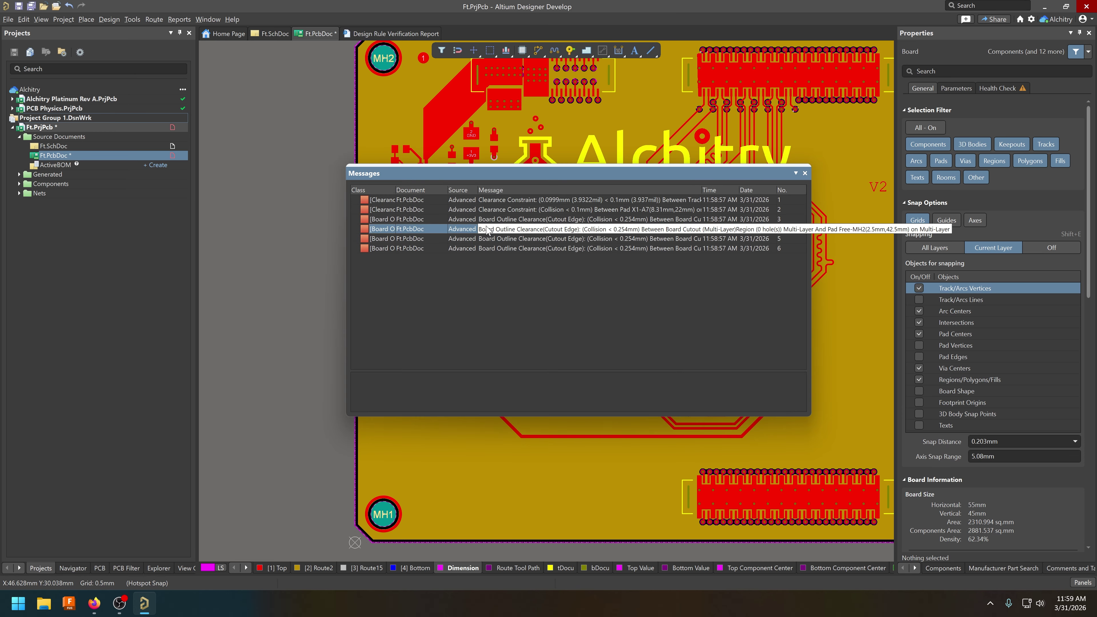
double_click(487, 229)
left_click(495, 219)
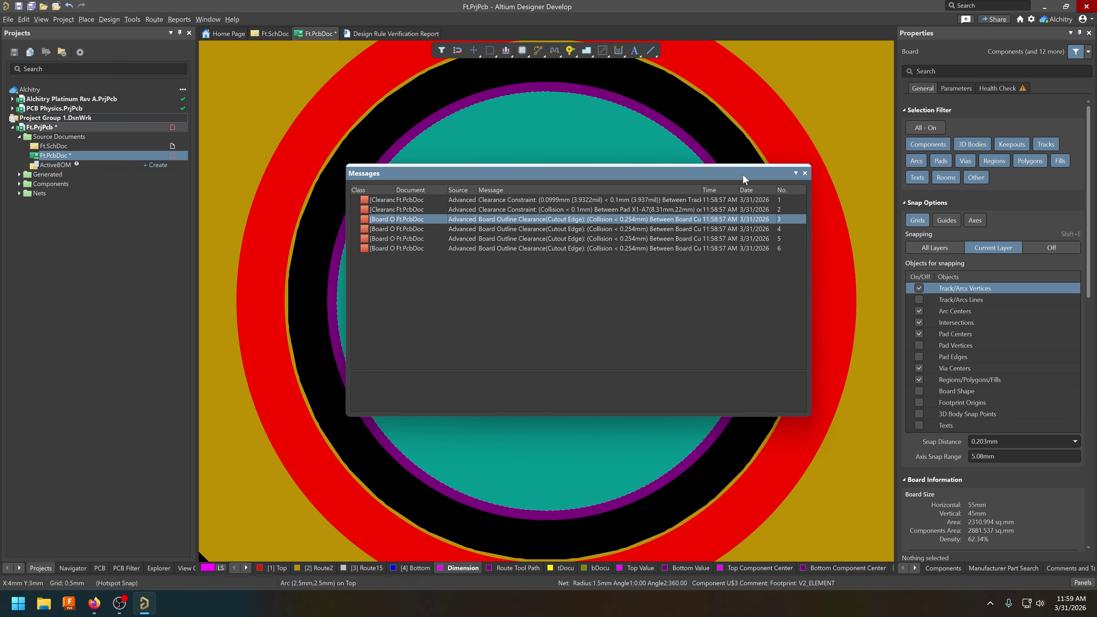
left_click(806, 173)
Delete the four mounting-hole pads MH1, MH2, MH3 and MH4 at the board corners.
scroll(392, 292, "down", 5, "ctrl")
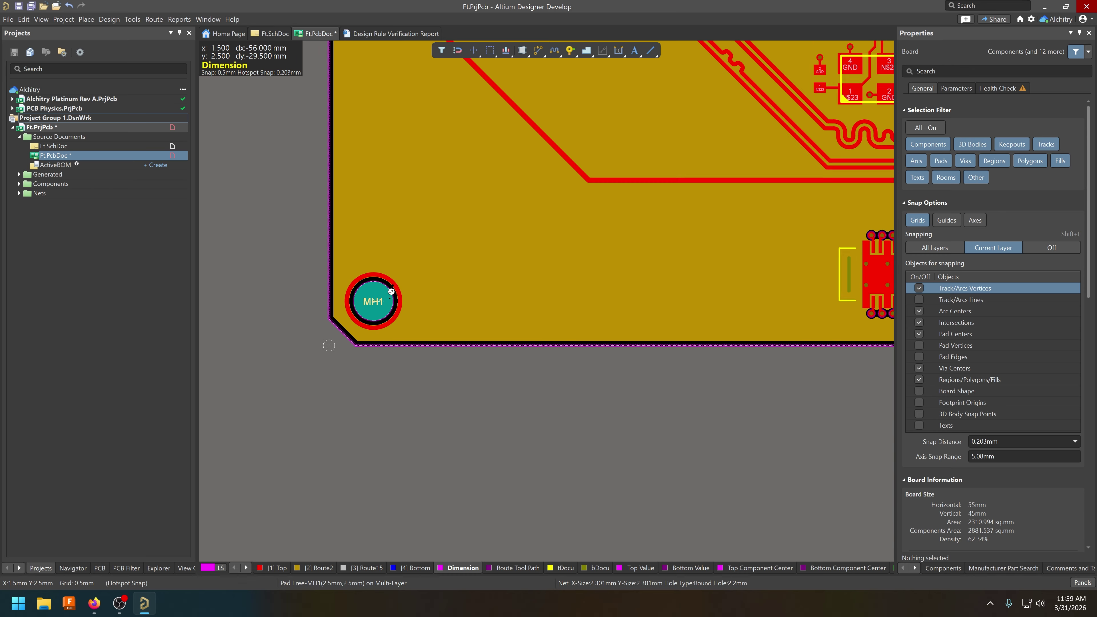
scroll(384, 296, "down", 1, "ctrl")
left_click(375, 300)
scroll(450, 223, "down", 1, "ctrl")
right_click_drag(451, 223, 444, 317)
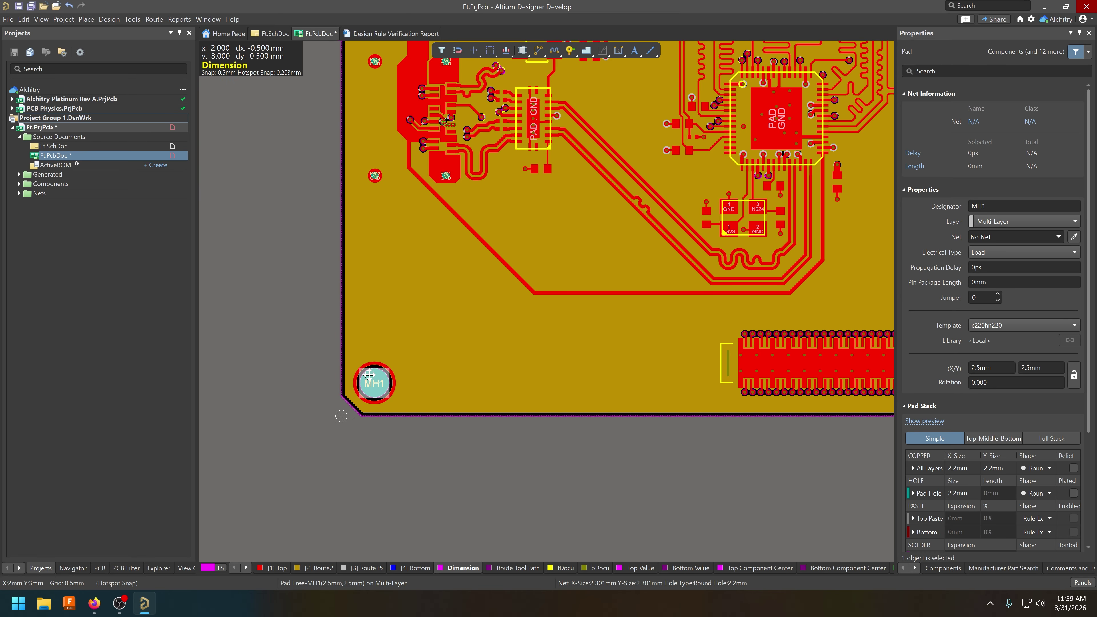
left_click(417, 281)
key("ctrl+Page_Down")
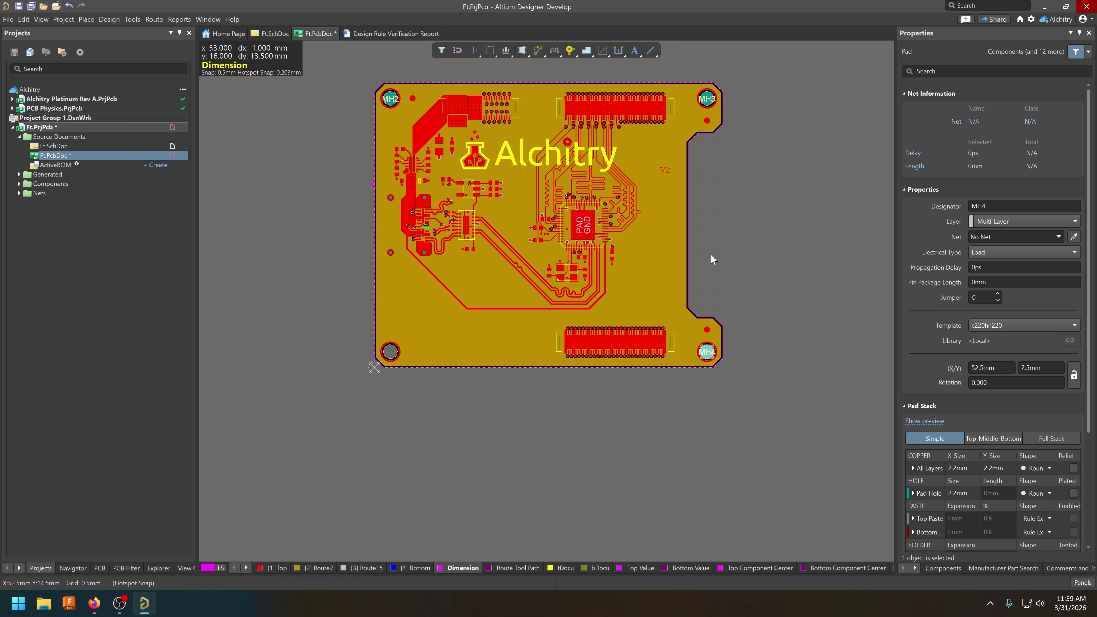
left_click(391, 99)
key("Delete")
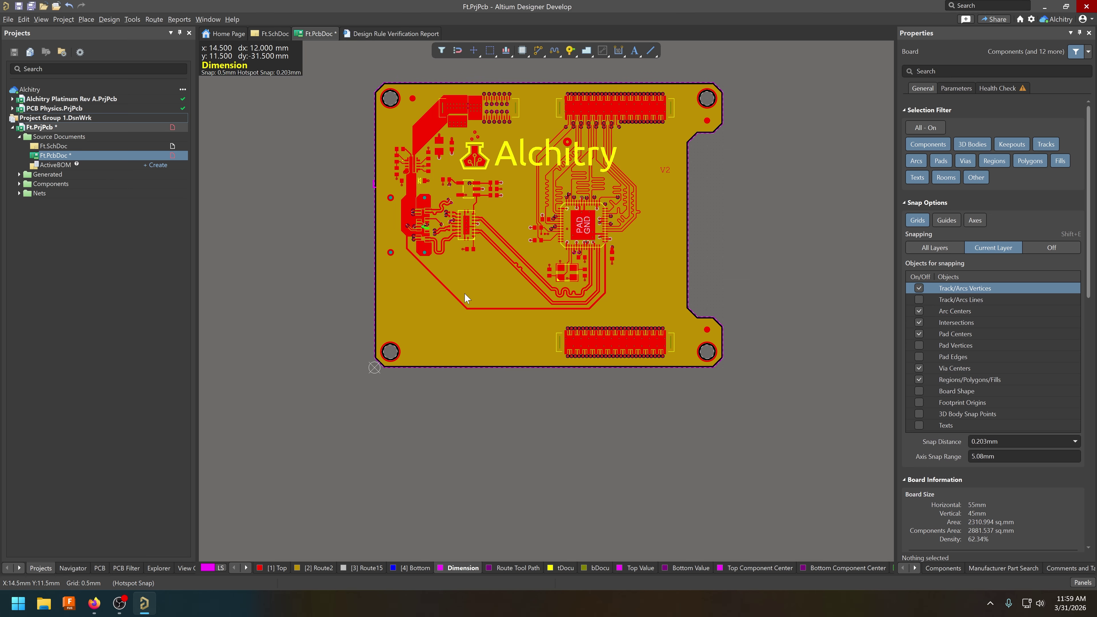
Locate the two remaining clearance violations at the USB-C connector and nudge the D_N via beside pad A7.
left_click_drag(1096, 186, 588, 279)
double_click(426, 308)
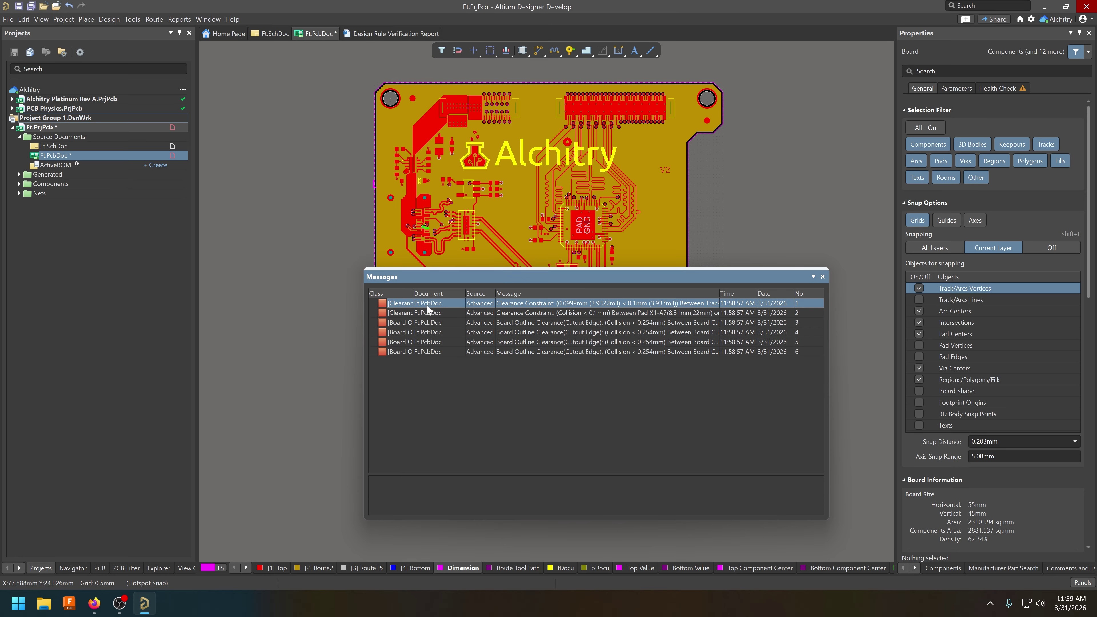
left_click_drag(531, 277, 731, 310)
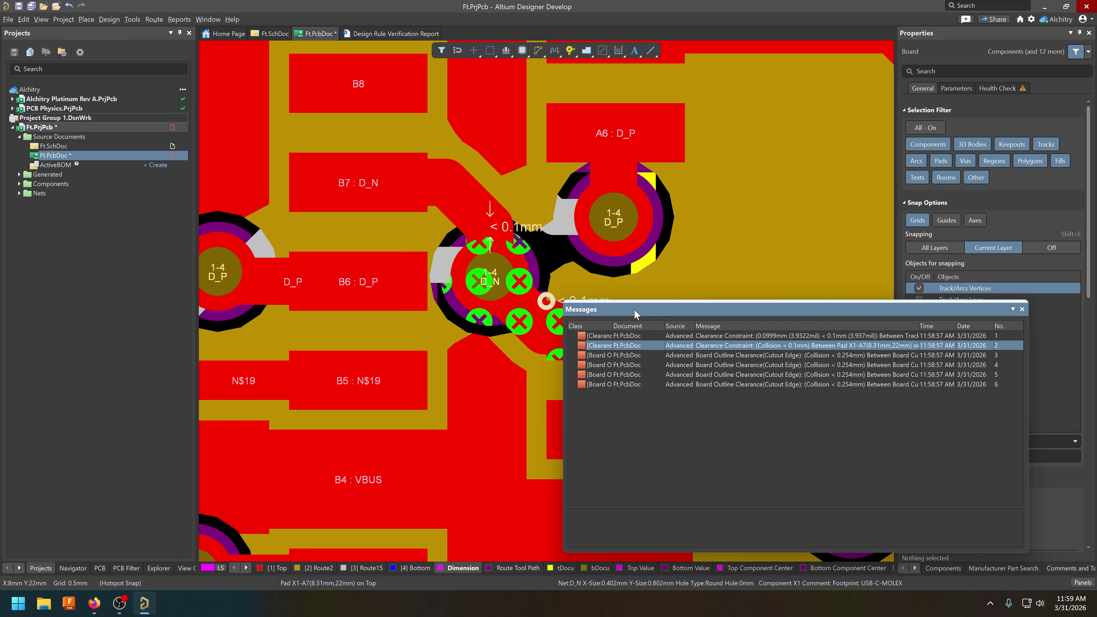
left_click(495, 303)
mouse_move(494, 303)
left_mouse_down()
mouse_move(497, 261)
mouse_move(493, 284)
left_mouse_up()
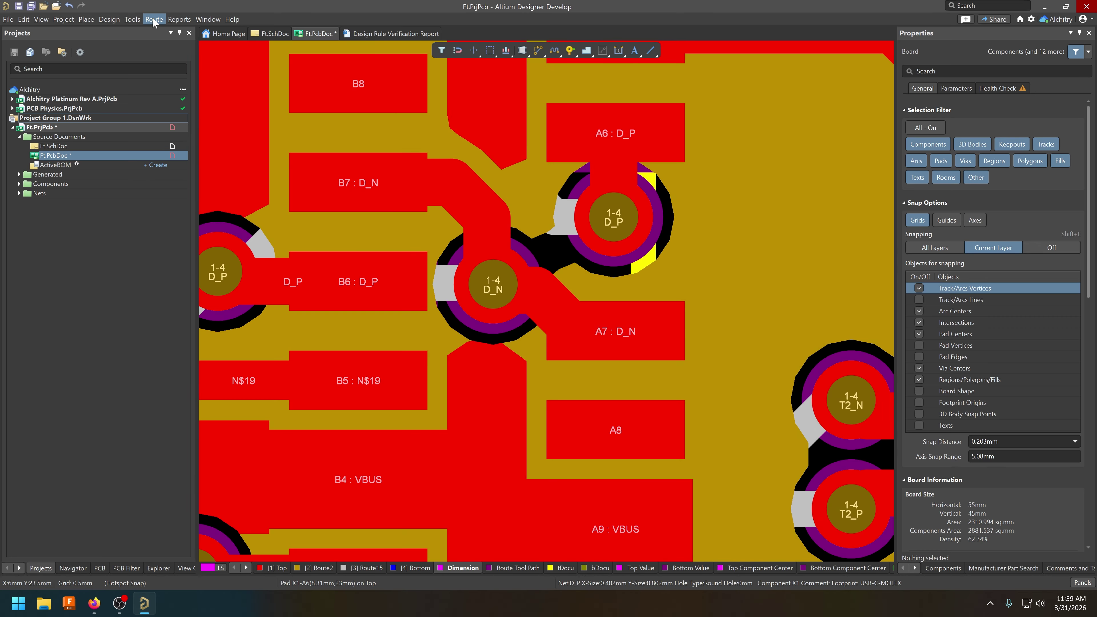
Open the Design Rule Checker to check the board again.
left_click(139, 22)
left_click(158, 29)
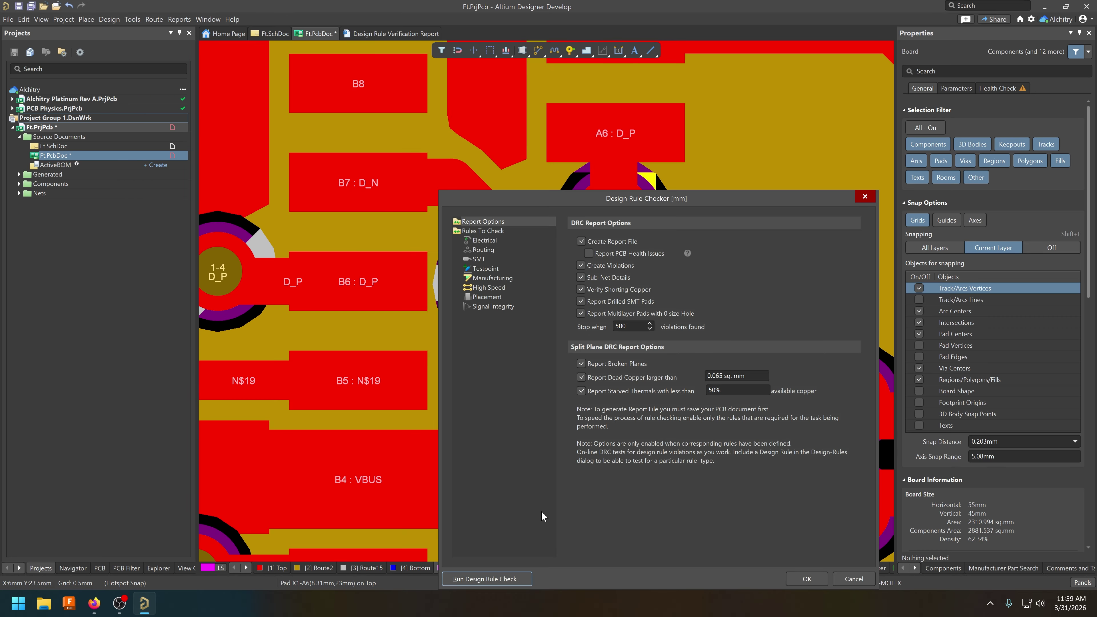